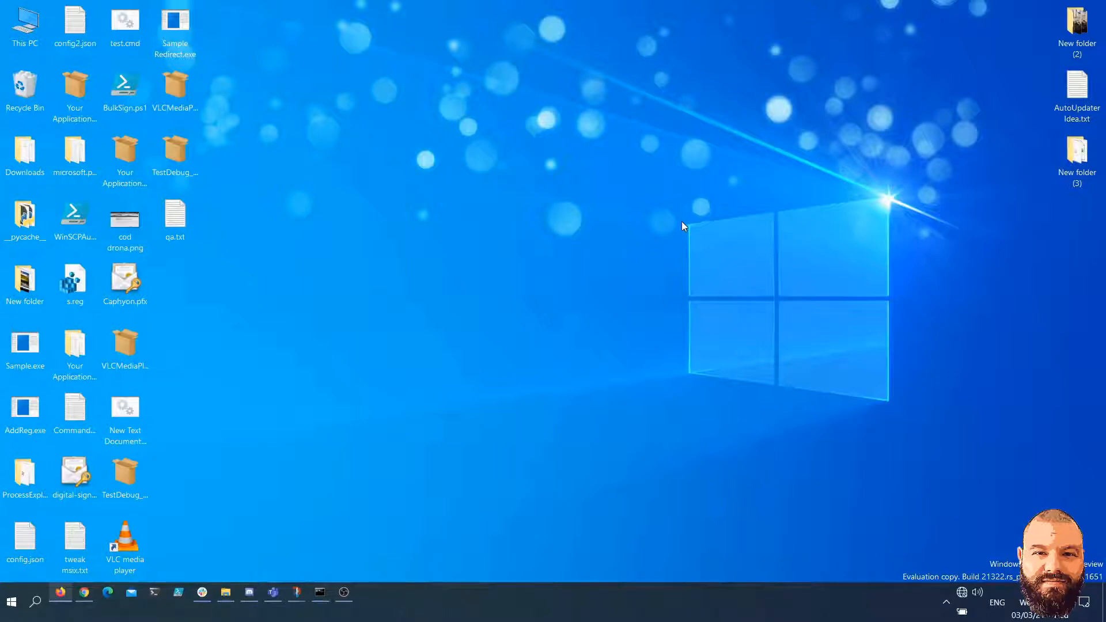
# Look through the shortcuts inside the Advanced Installer 18.0 folder in the list of installed apps
pyautogui.click(12, 601)
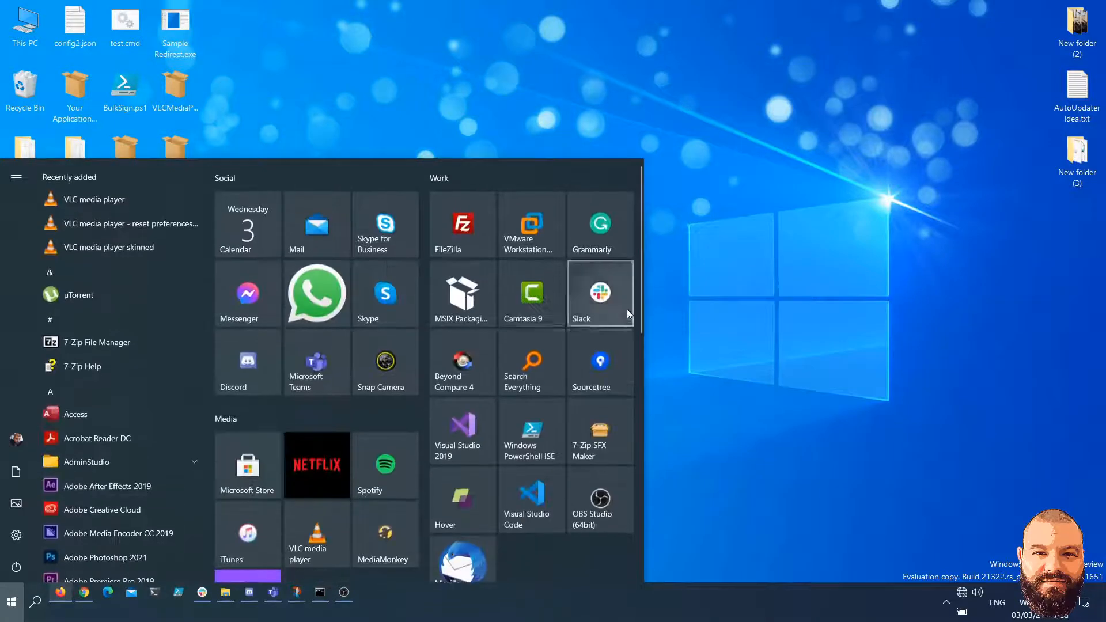
pyautogui.scroll(-5, 116, 321)
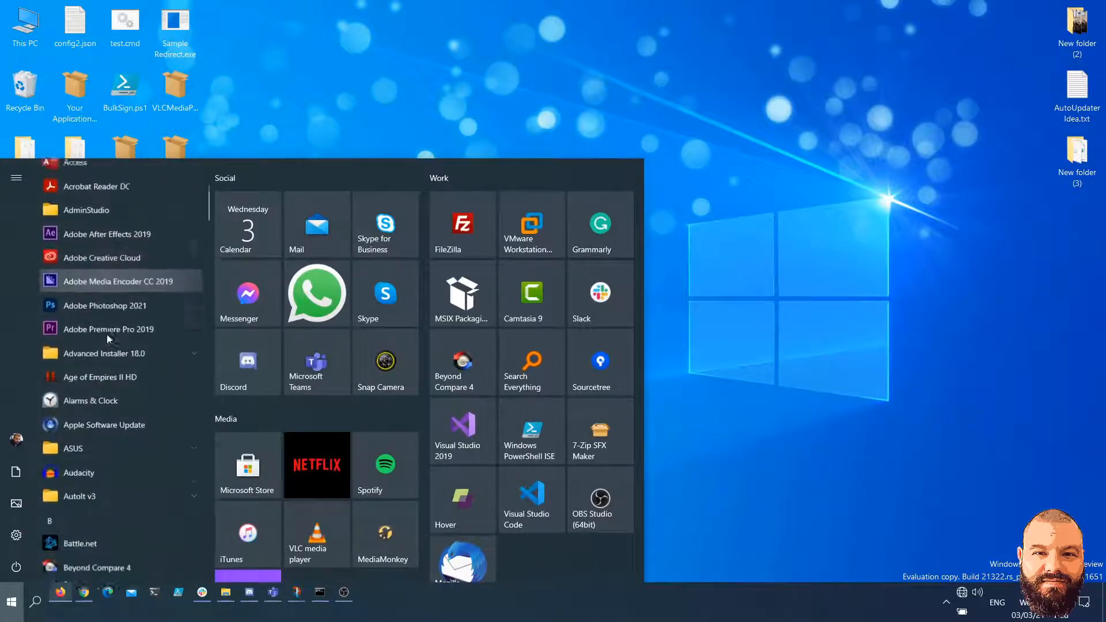
pyautogui.click(174, 292)
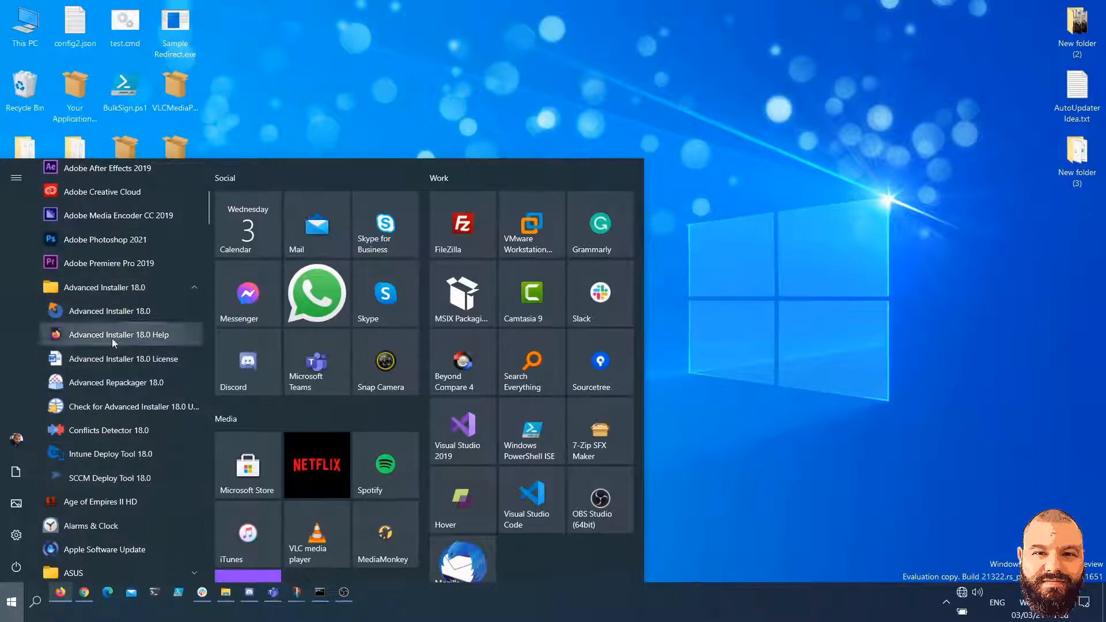
pyautogui.click(758, 330)
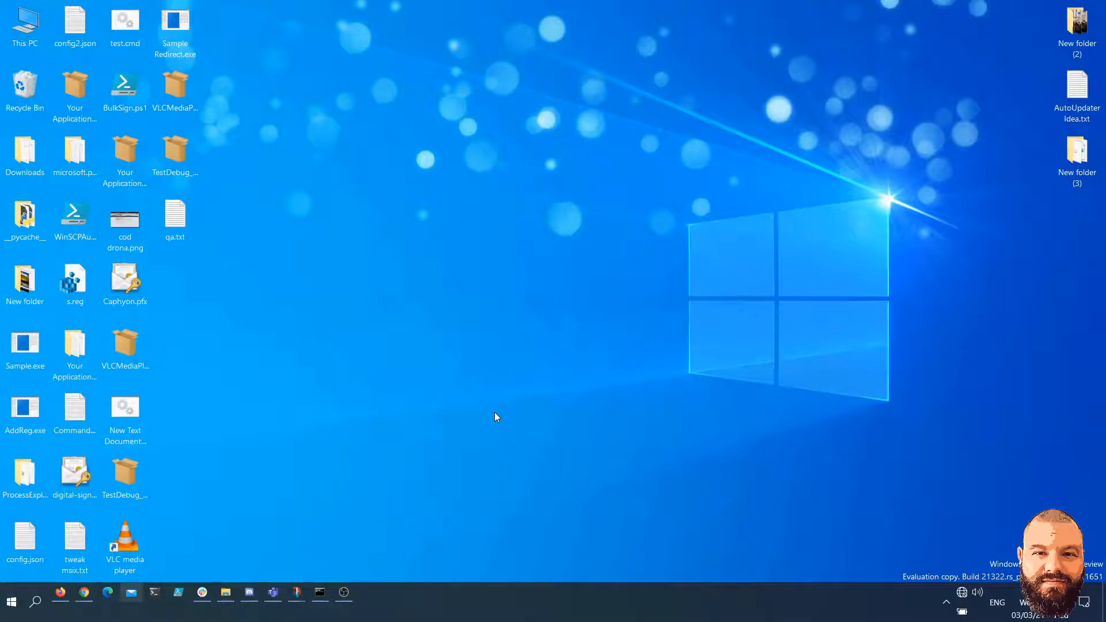
# Check the installed Windows version and build in About Windows, and dismiss it
pyautogui.press('super')
pyautogui.write('winscp')
pyautogui.press('Return')
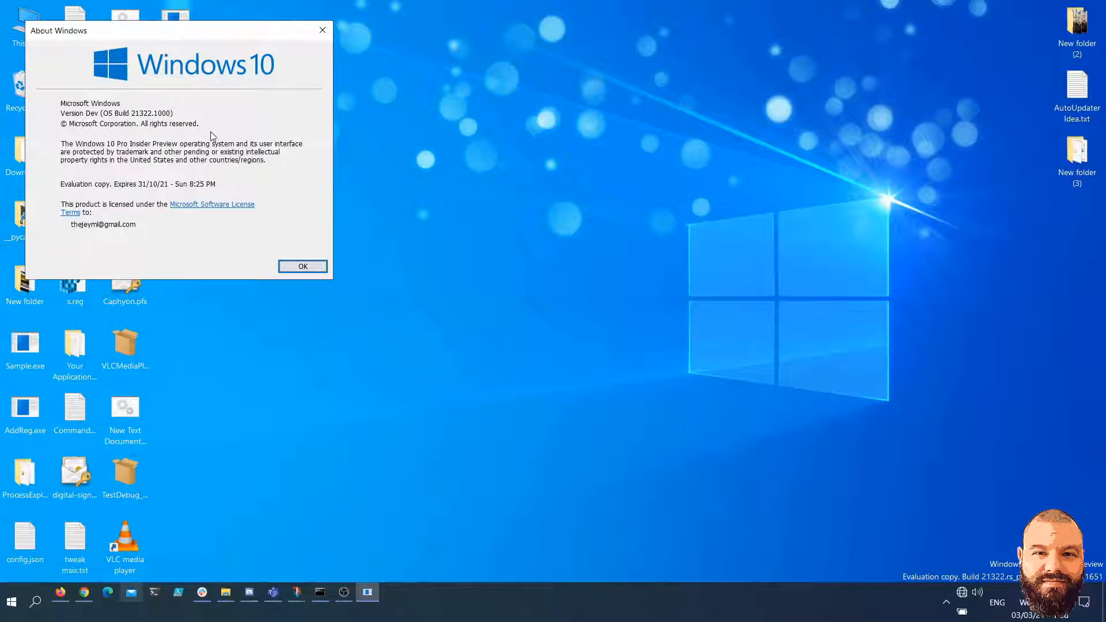
pyautogui.click(304, 267)
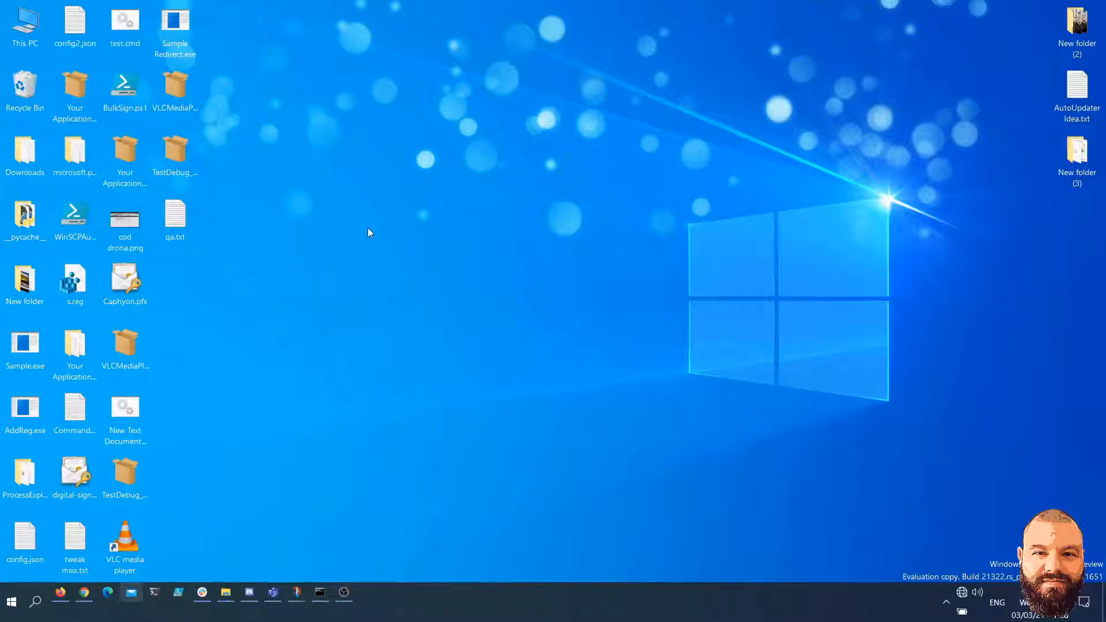
pyautogui.doubleClick(126, 358)
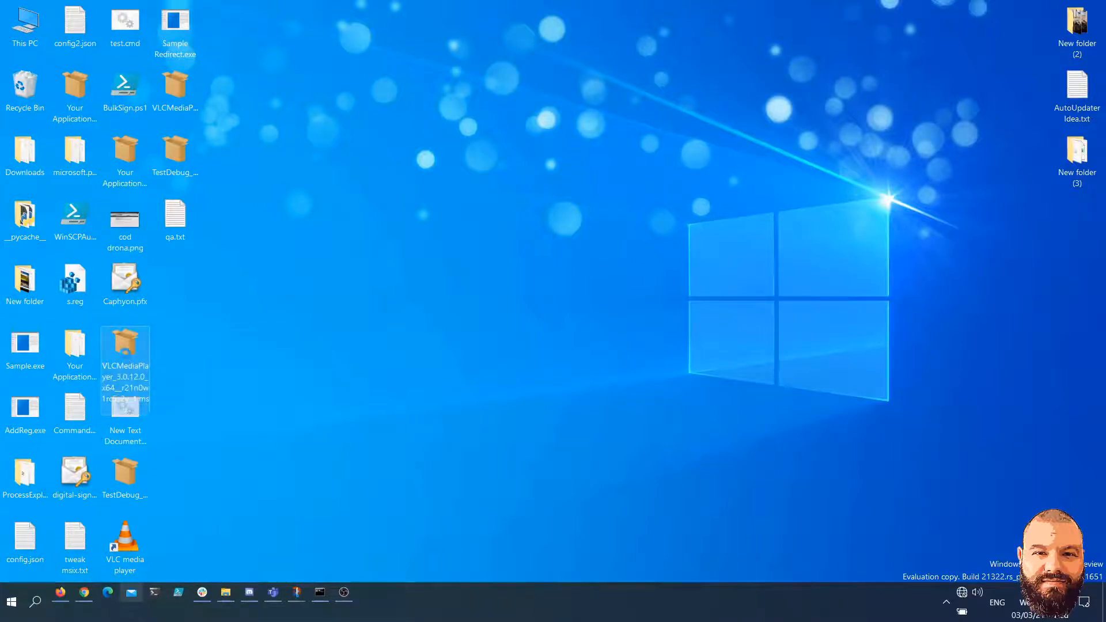
pyautogui.rightClick(126, 354)
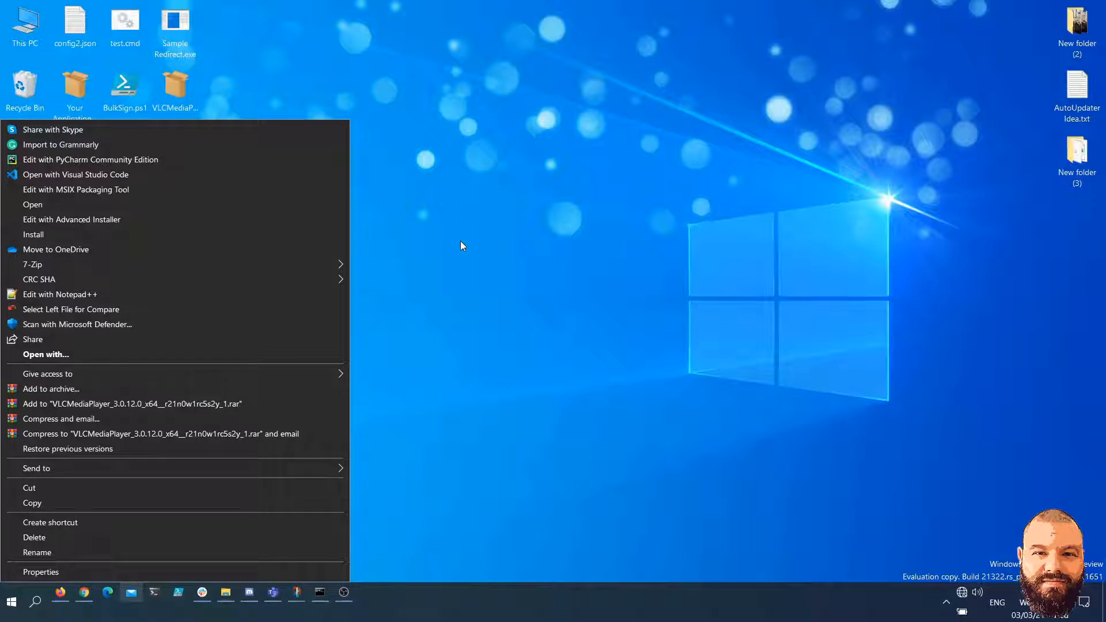
pyautogui.press('Escape')
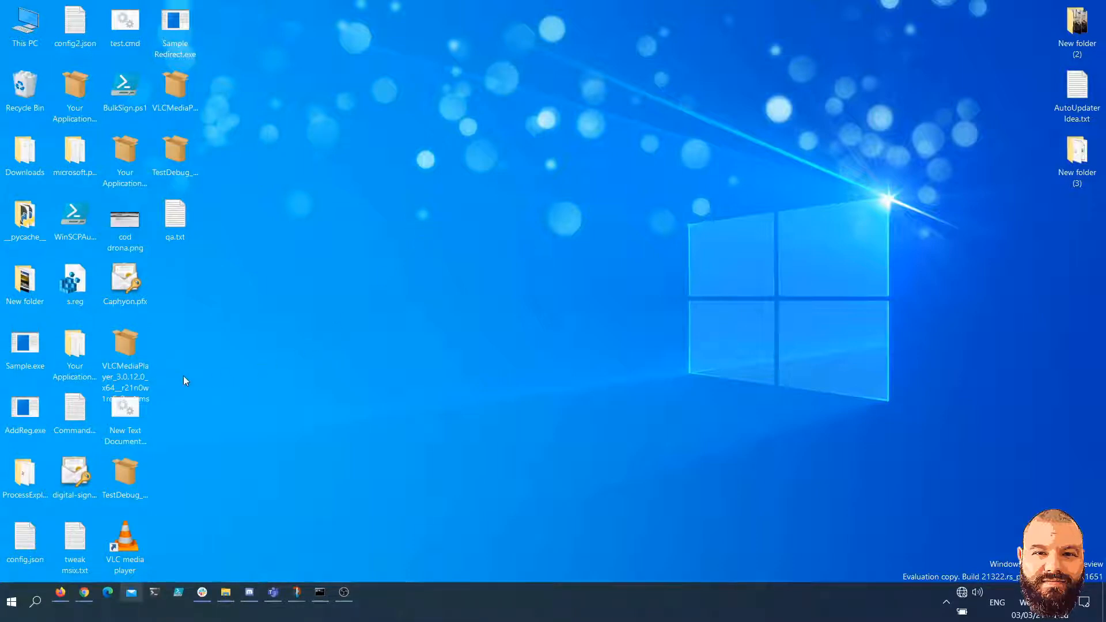
pyautogui.rightClick(123, 368)
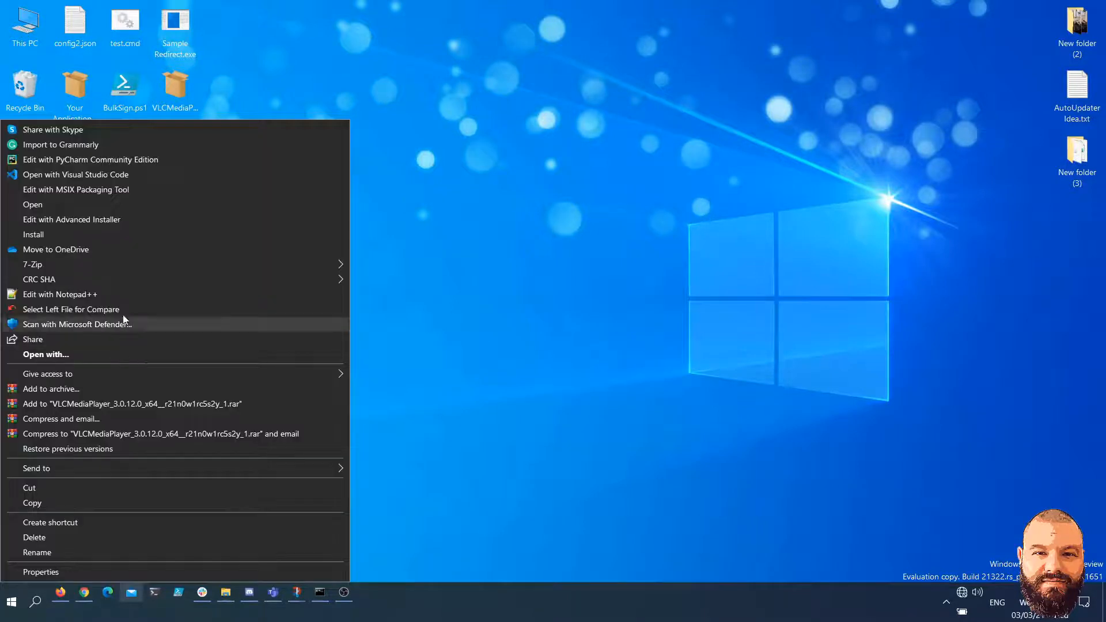
pyautogui.click(278, 219)
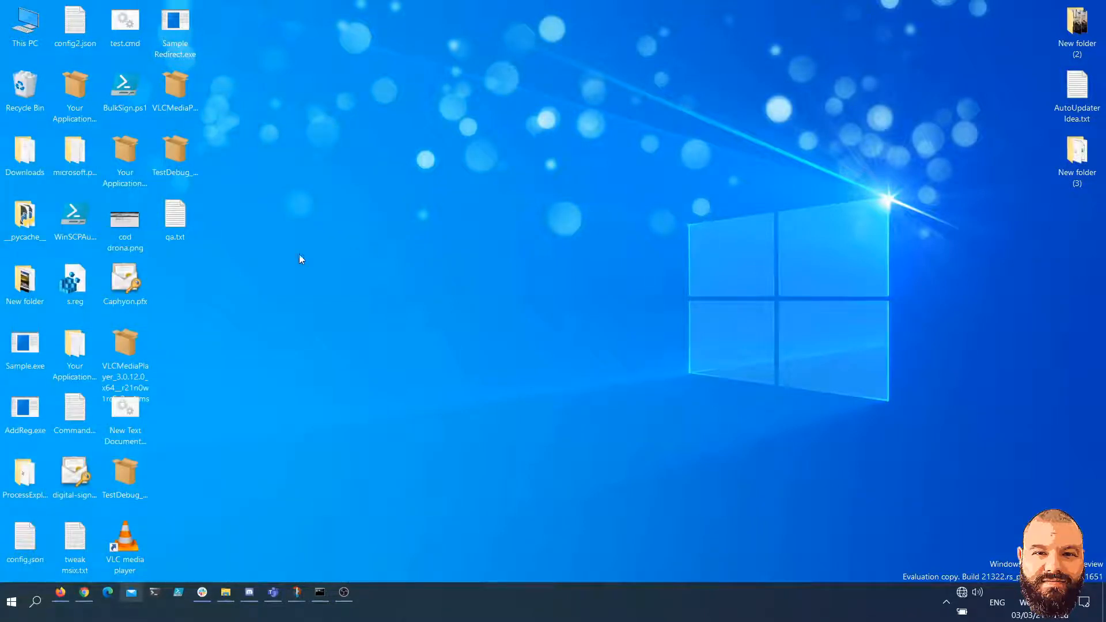
# Edit the VLCMediaPlayer 3.0.12.0 x64 package from the desktop with MSIX Packaging Tool and open its manifest file in Notepad
pyautogui.rightClick(134, 363)
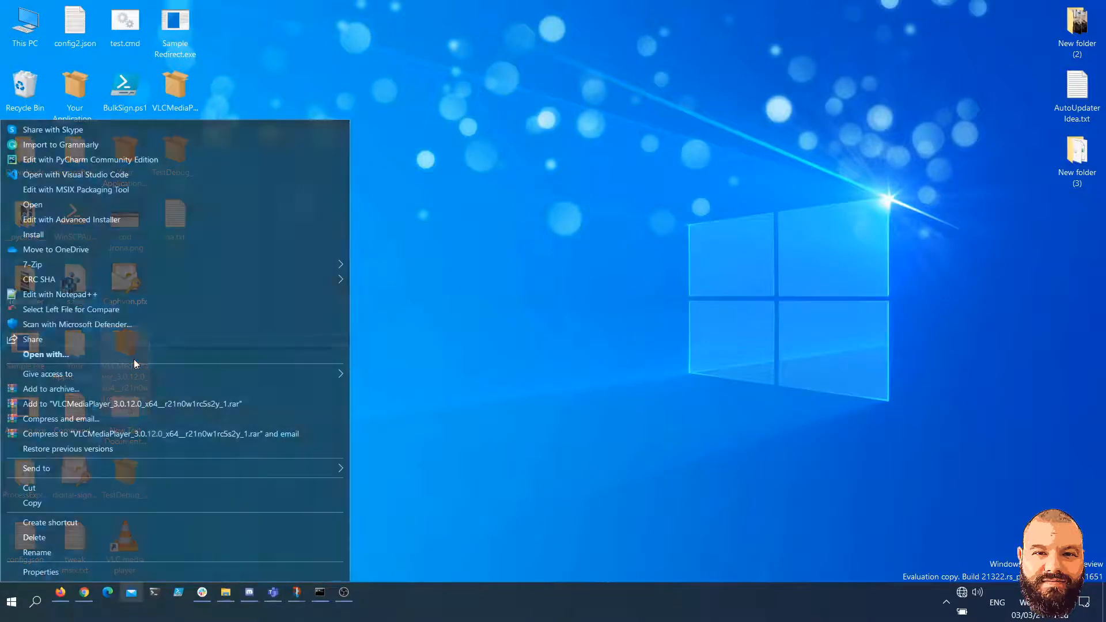
pyautogui.click(143, 194)
pyautogui.scroll(-5, 471, 418)
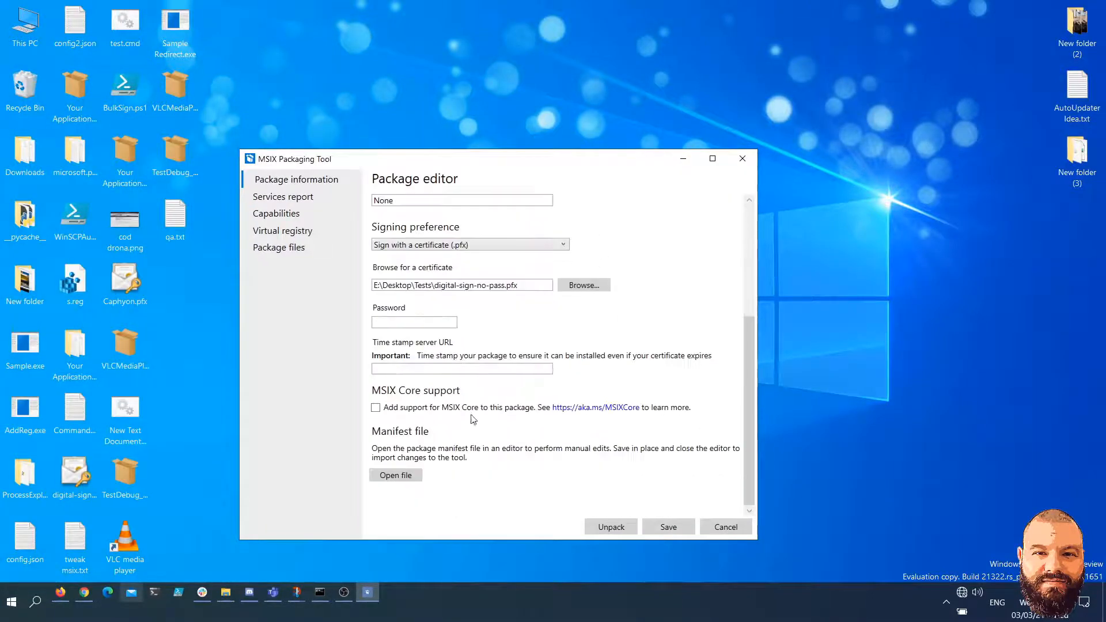
pyautogui.click(405, 475)
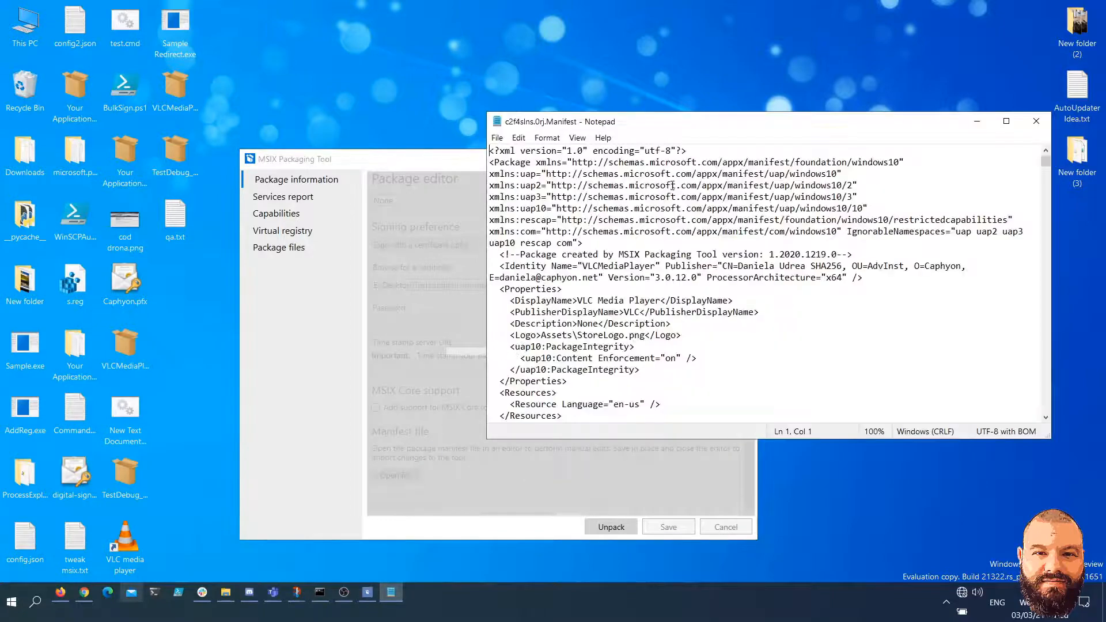
pyautogui.moveTo(700, 124); pyautogui.dragTo(532, 119)
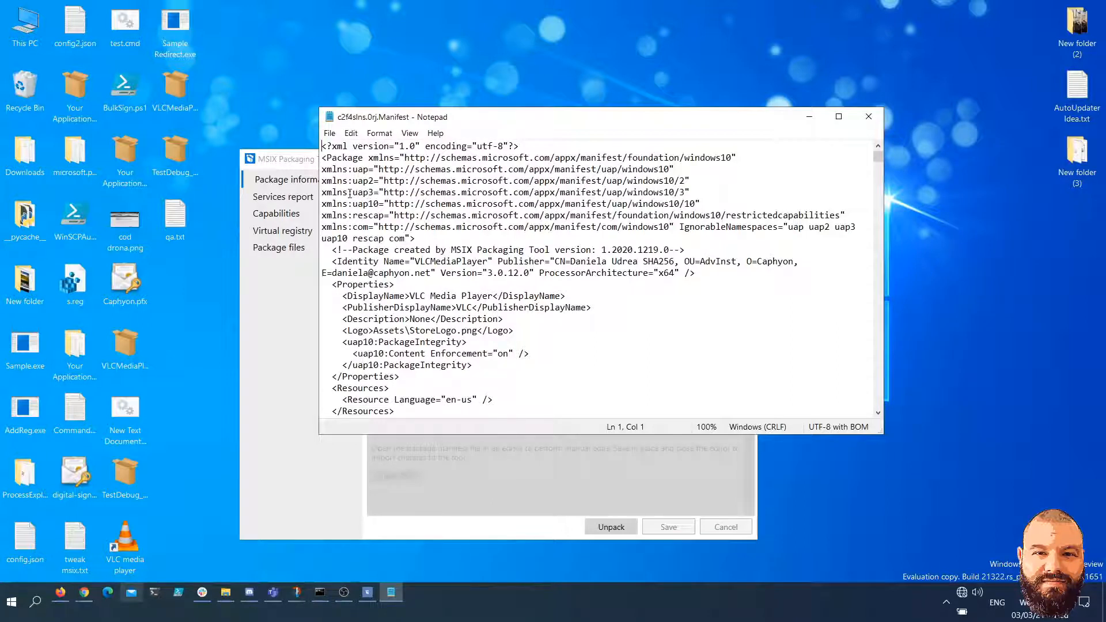
# Examine the uap3 namespace declaration and the opening and closing VisualElements tags of the VLC3 application in the manifest
pyautogui.moveTo(350, 194); pyautogui.dragTo(717, 194)
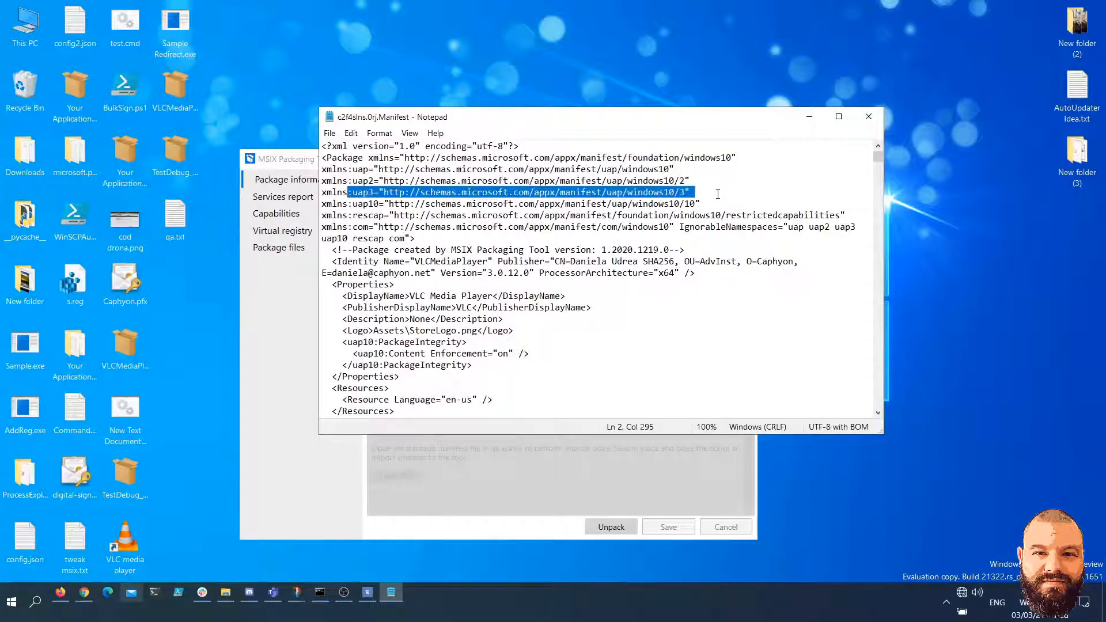
pyautogui.click(718, 194)
pyautogui.moveTo(322, 158); pyautogui.dragTo(368, 158)
pyautogui.moveTo(698, 192); pyautogui.dragTo(320, 192)
pyautogui.scroll(-4, 523, 244)
pyautogui.scroll(-4, 522, 244)
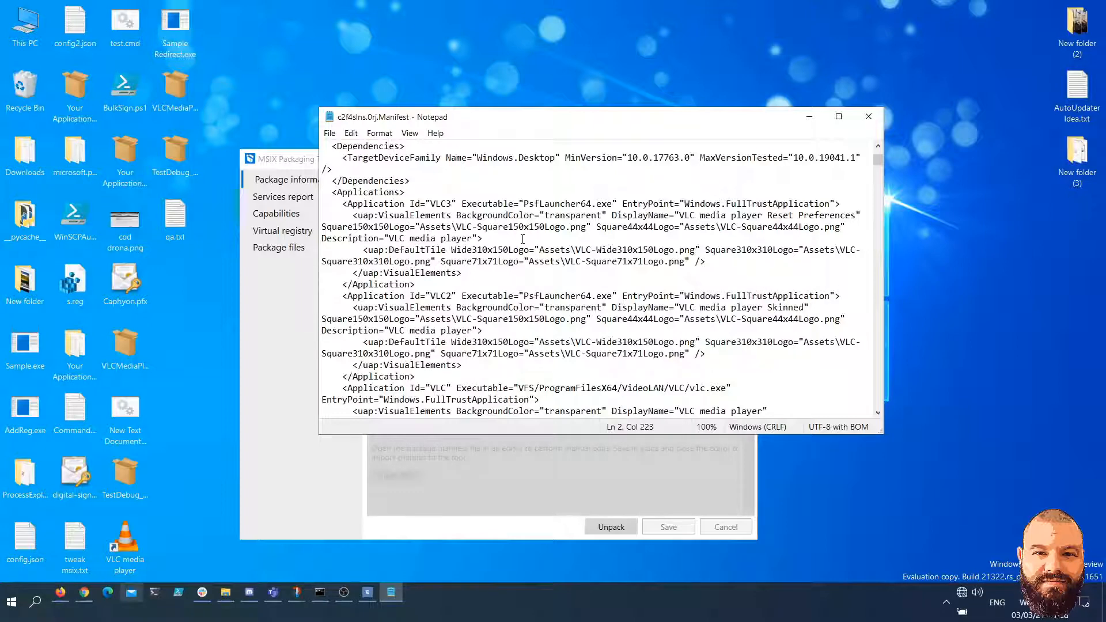
pyautogui.moveTo(378, 215); pyautogui.dragTo(456, 215)
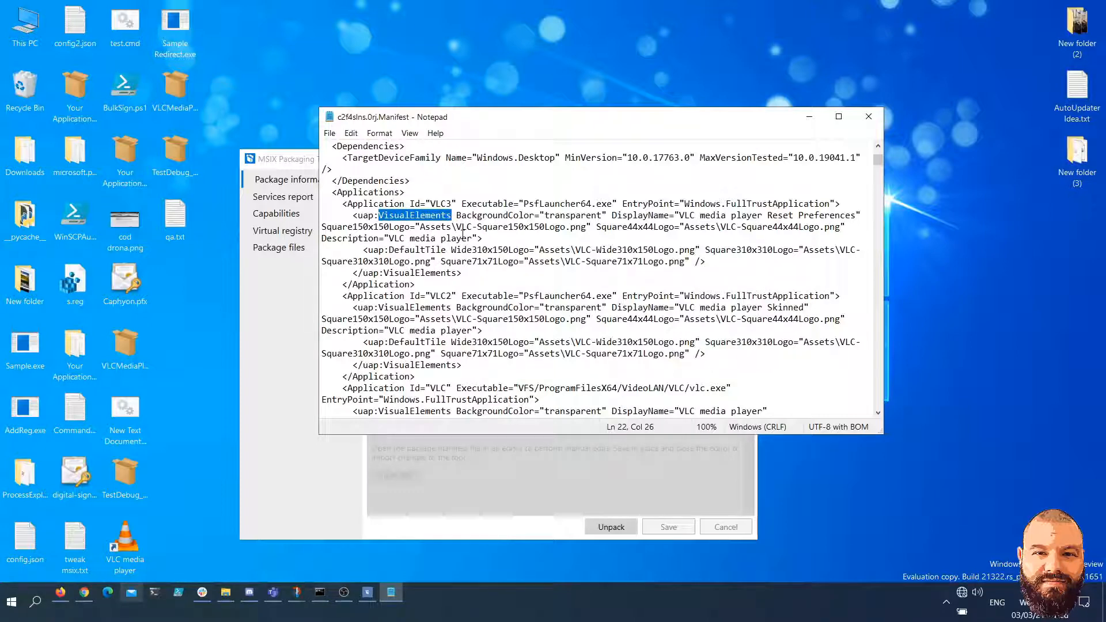
pyautogui.click(456, 215)
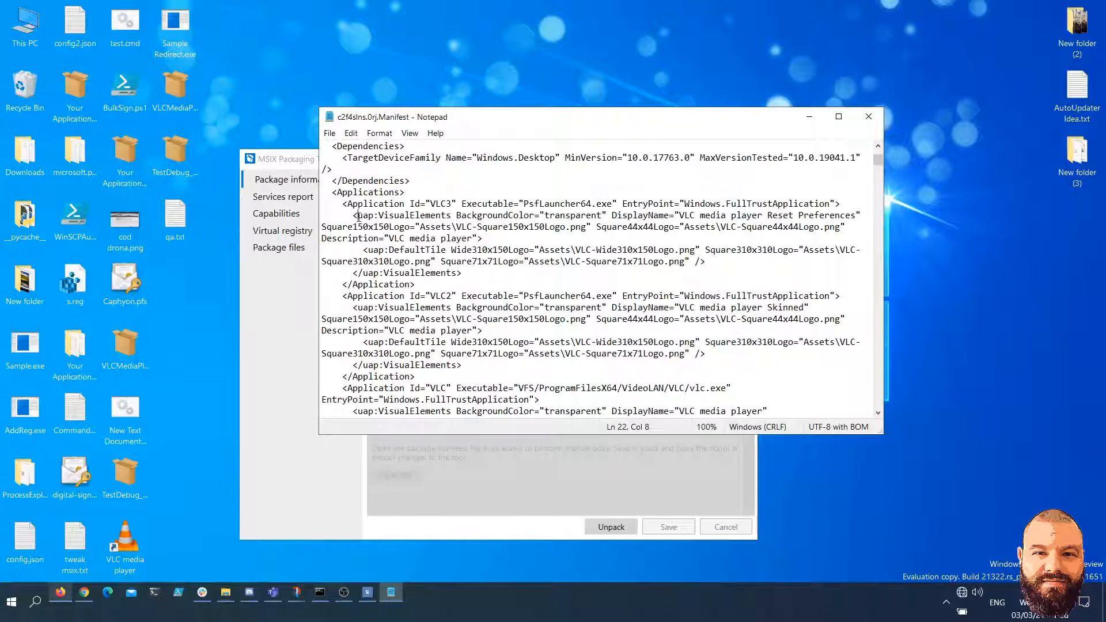
pyautogui.moveTo(358, 215); pyautogui.dragTo(378, 215)
pyautogui.moveTo(452, 216); pyautogui.dragTo(353, 216)
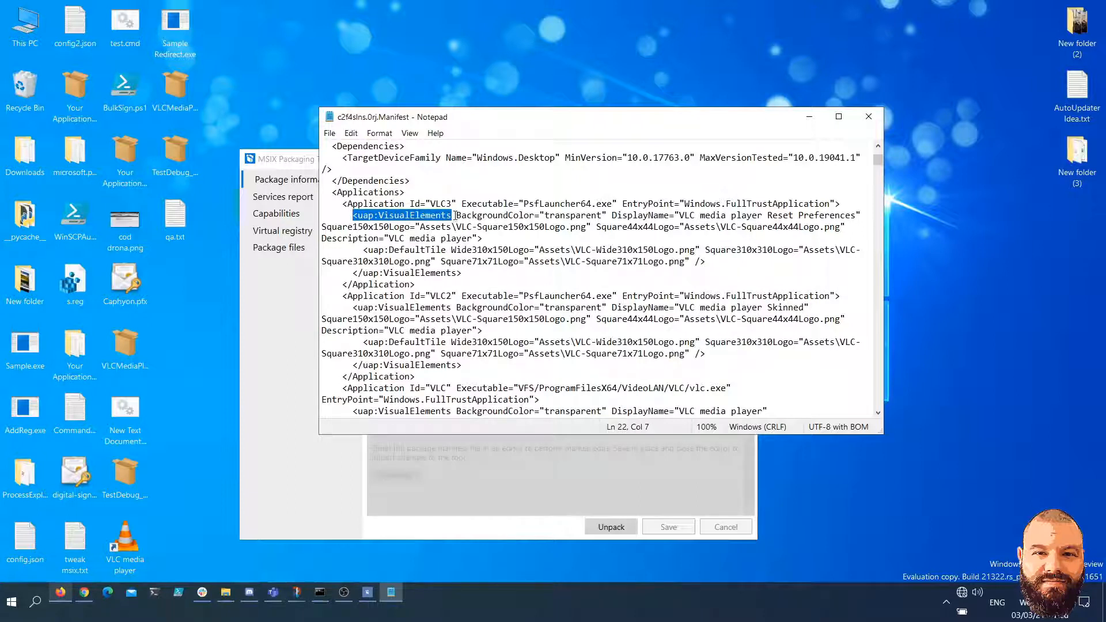
pyautogui.moveTo(353, 216); pyautogui.dragTo(451, 216)
pyautogui.moveTo(351, 273); pyautogui.dragTo(464, 273)
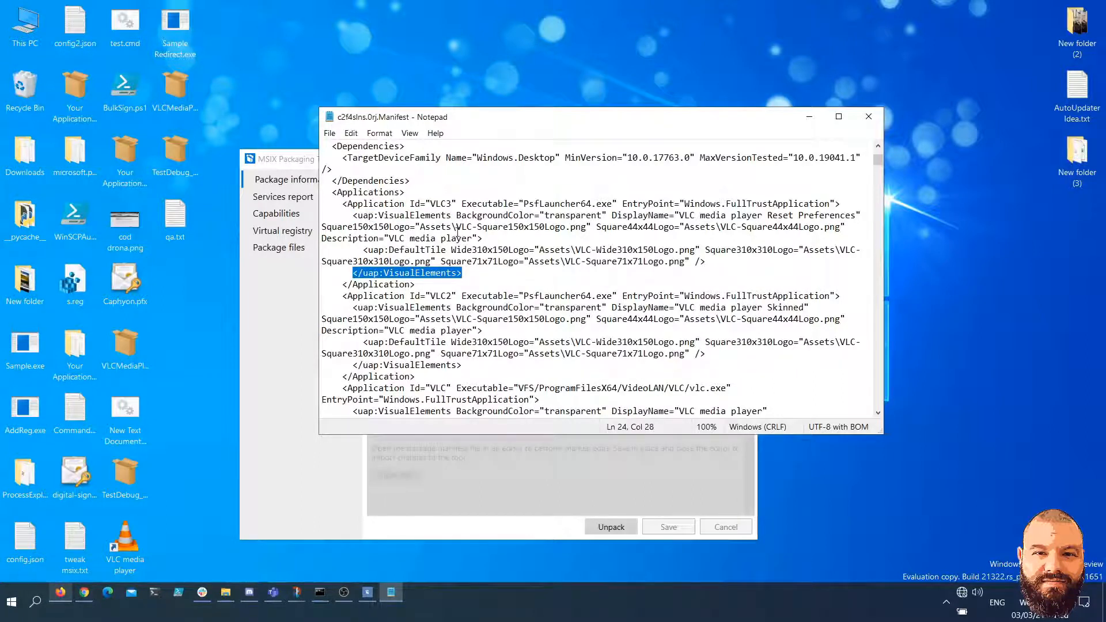
# Change the prefix of the VLC3 application's opening and closing VisualElements tags to uap3
pyautogui.click(375, 216)
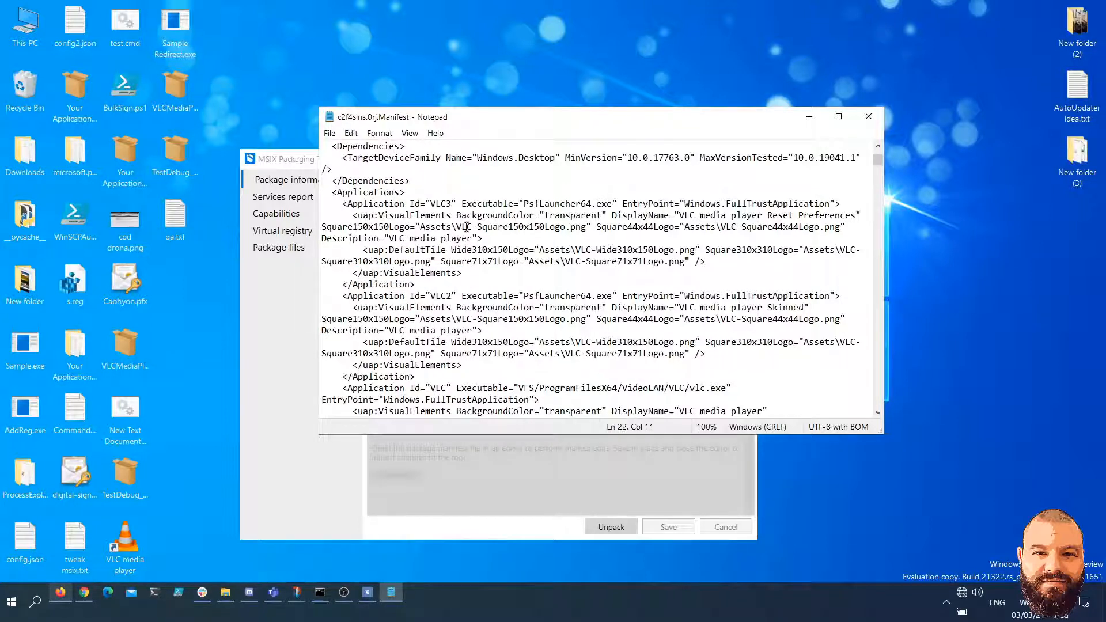
pyautogui.write('3')
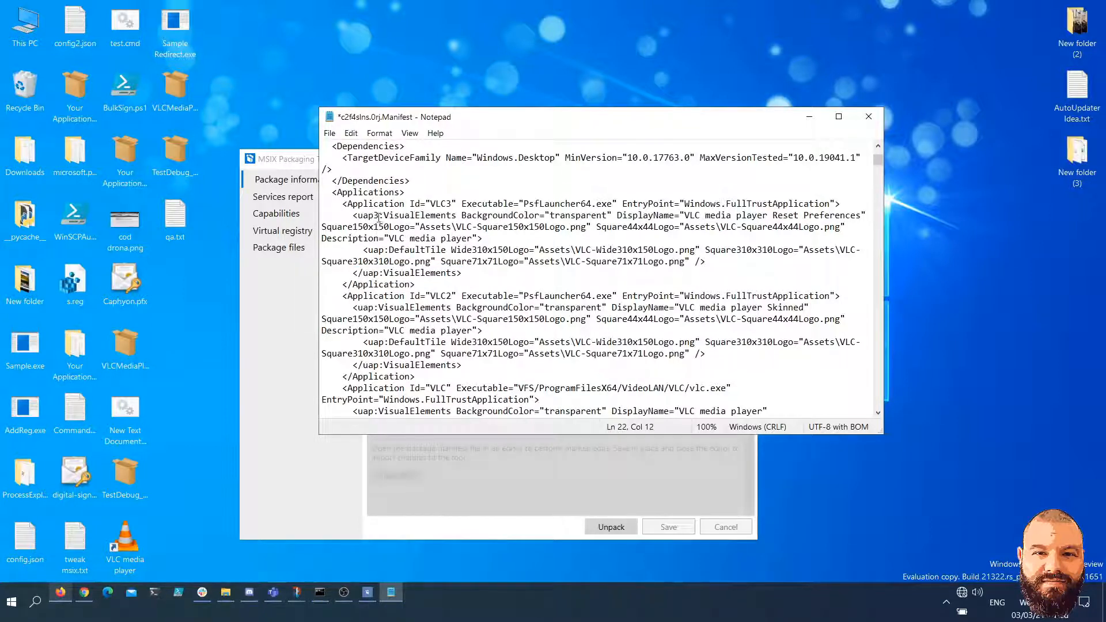
pyautogui.click(375, 273)
pyautogui.press('Right')
pyautogui.write('3')
# Change the opening and closing VisualElements tags of the VLC2 application to the uap3 prefix
pyautogui.scroll(-1, 454, 255)
pyautogui.moveTo(394, 262); pyautogui.dragTo(526, 263)
pyautogui.click(374, 273)
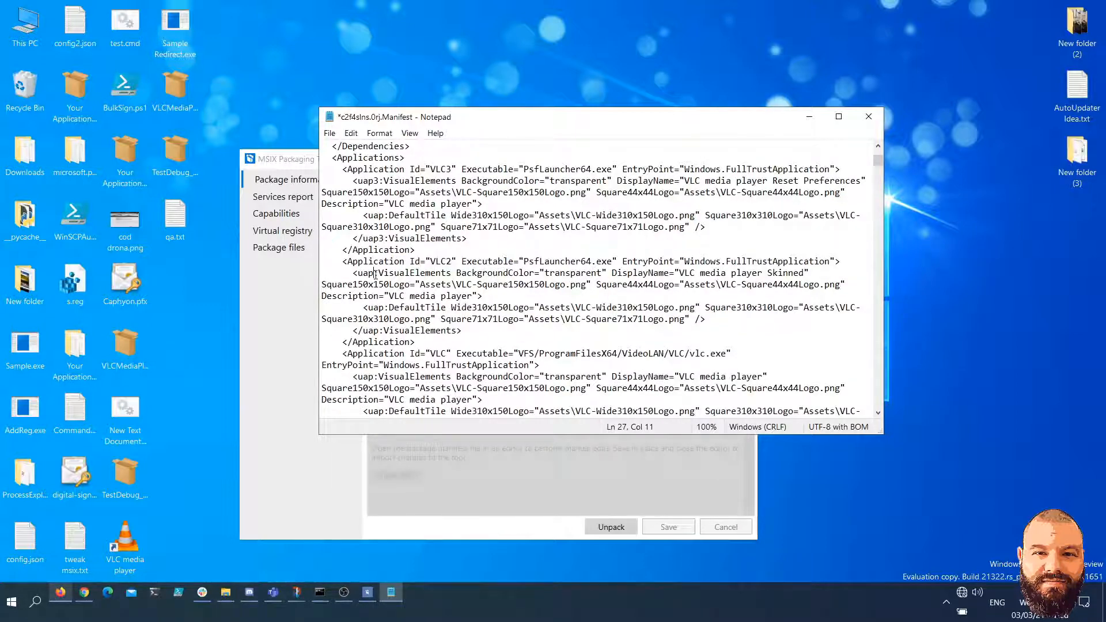
pyautogui.write('3')
pyautogui.click(374, 332)
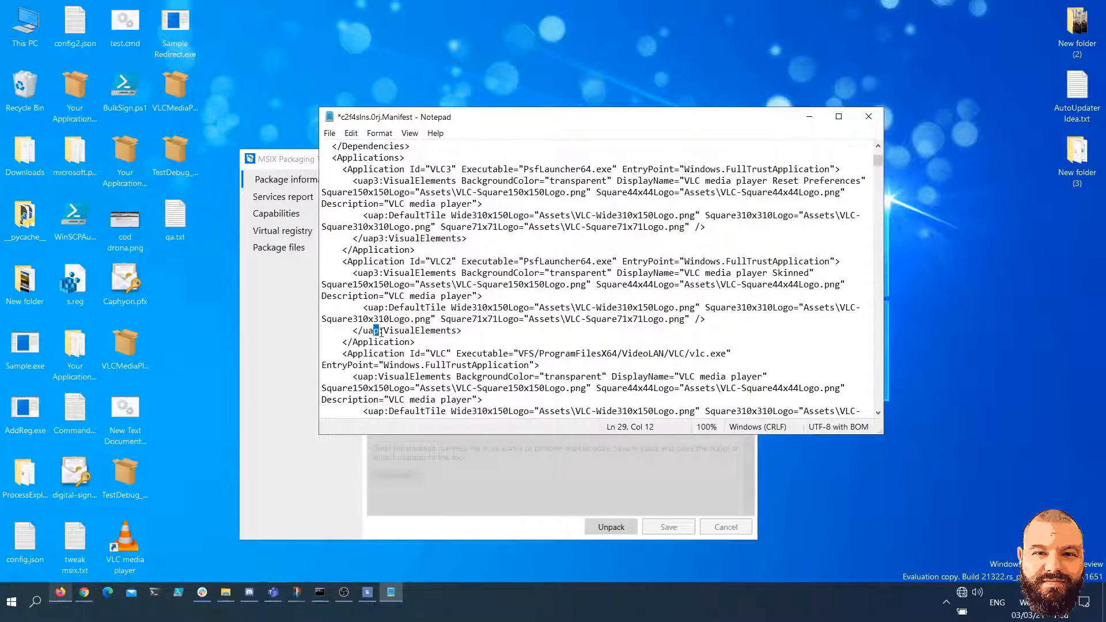
pyautogui.doubleClick(390, 332)
pyautogui.click(379, 332)
pyautogui.write('3')
# Change the opening and closing VisualElements tags of the VLC application to the uap3 prefix
pyautogui.scroll(-2, 416, 297)
pyautogui.scroll(-1, 412, 265)
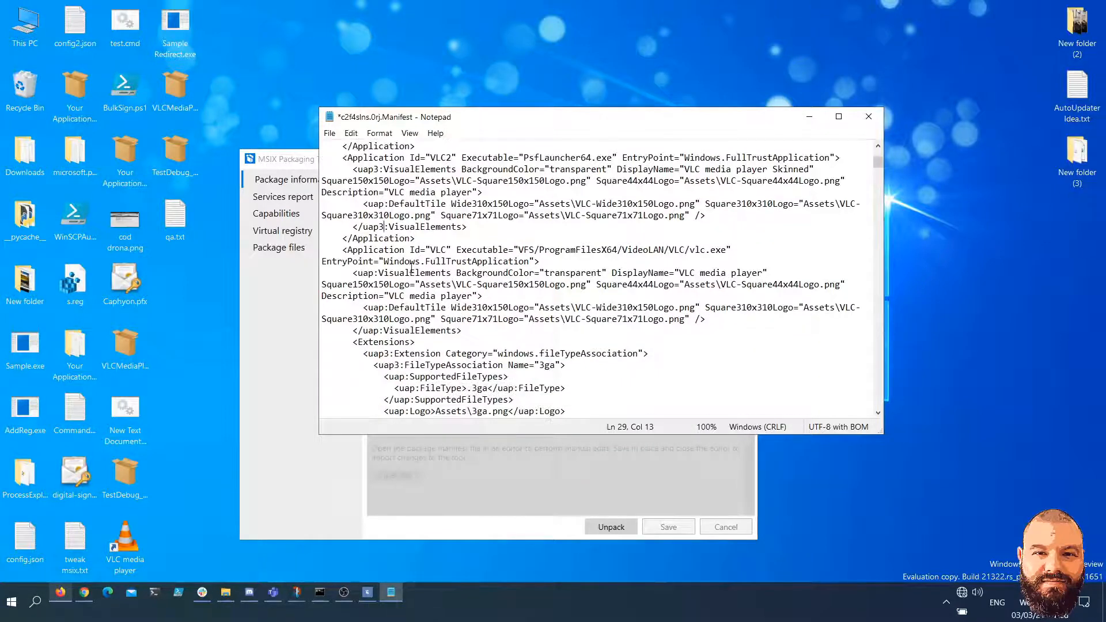
pyautogui.click(373, 273)
pyautogui.write('3')
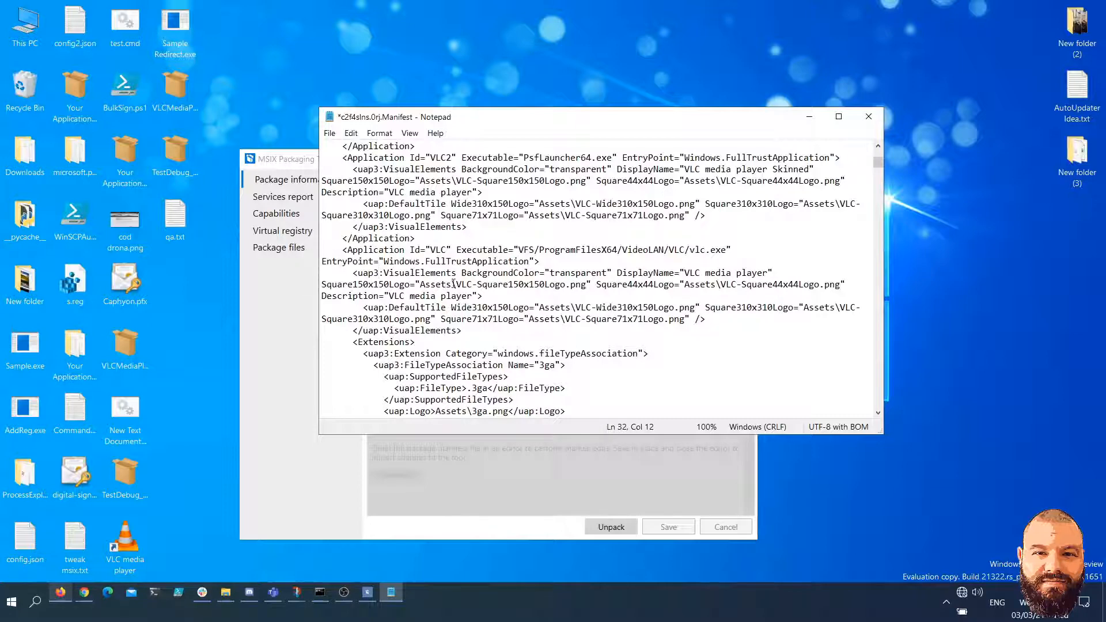
pyautogui.click(379, 331)
pyautogui.write('3')
# Add the attribute VisualGroup="MyFolder" after the Description in the VLC3 application's opening VisualElements tag
pyautogui.scroll(4, 517, 342)
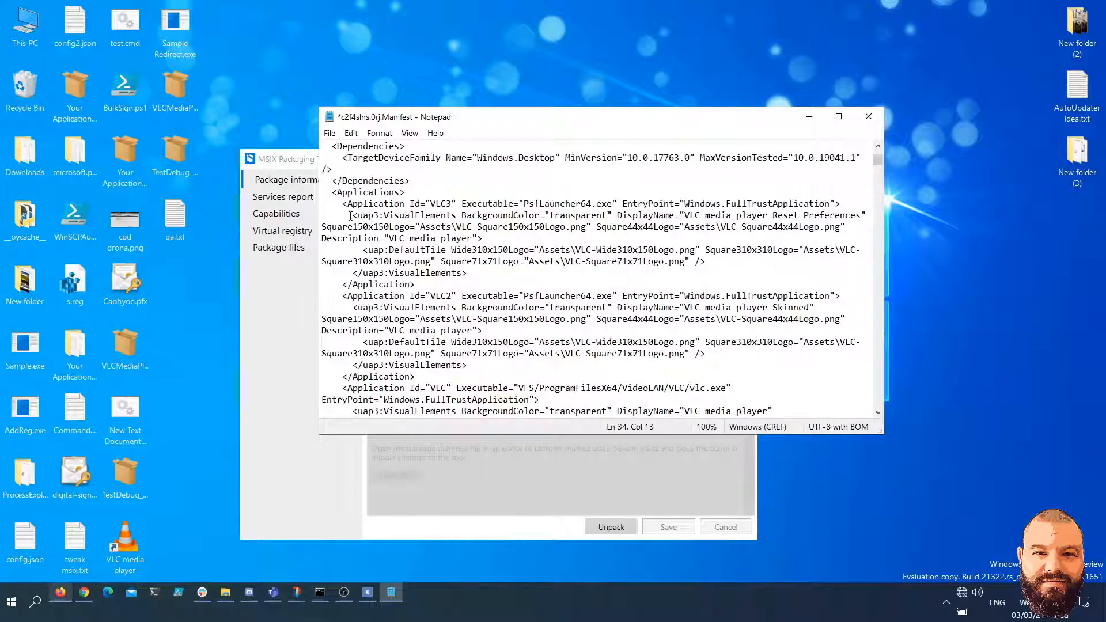
pyautogui.moveTo(350, 216); pyautogui.dragTo(737, 216)
pyautogui.click(736, 216)
pyautogui.click(481, 238)
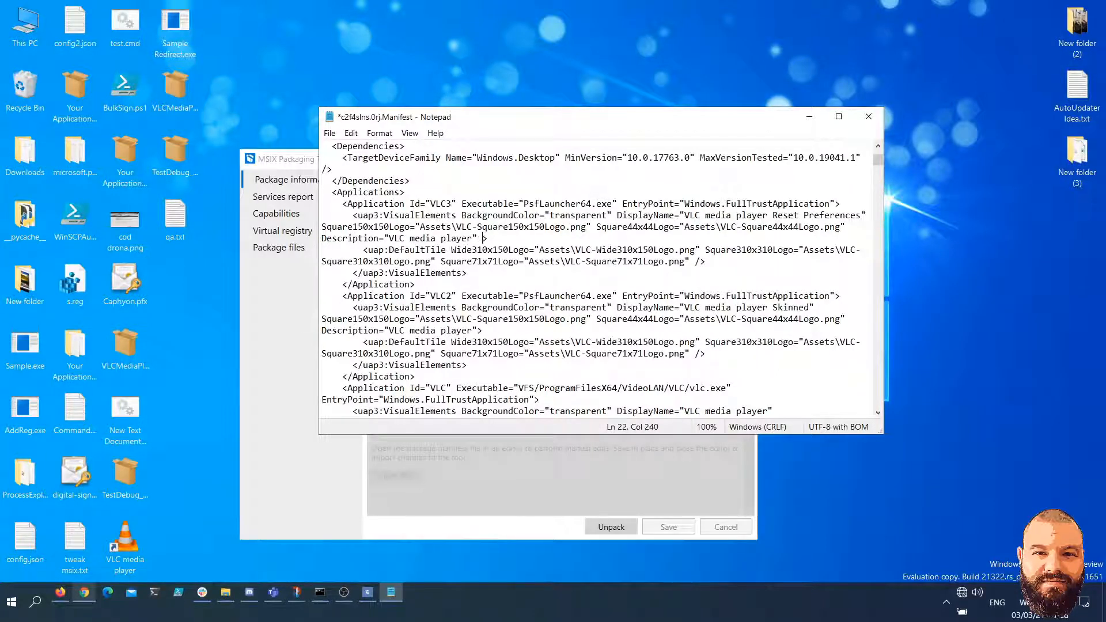
pyautogui.write('VisualGroup="MyFolder"')
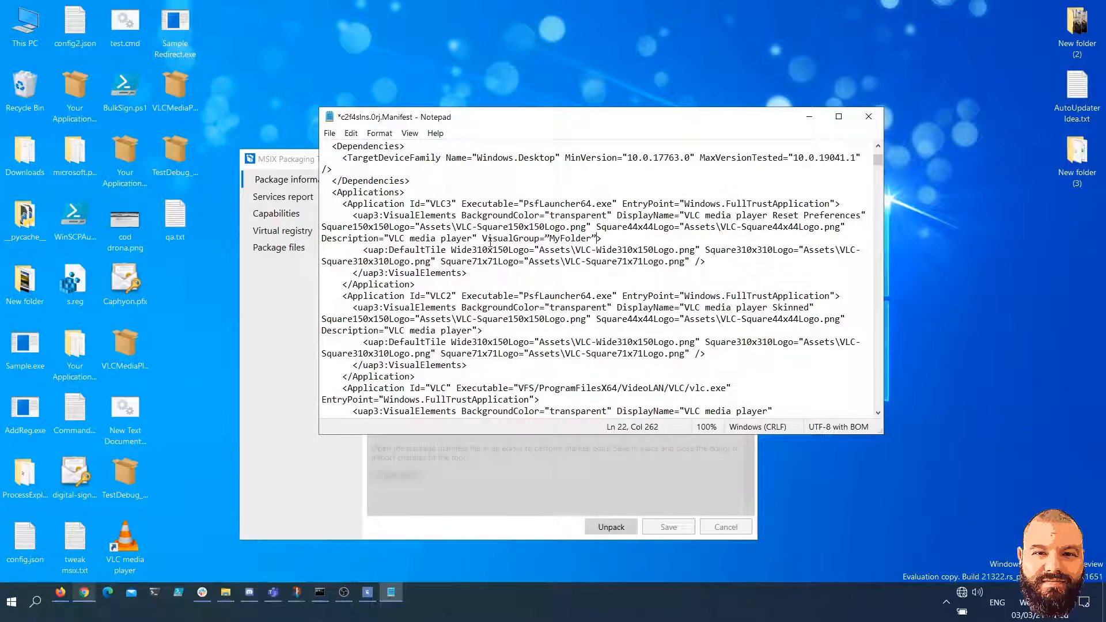
# Review the VLC3 application's opening VisualElements tag and its VisualGroup attribute
pyautogui.moveTo(359, 214); pyautogui.dragTo(599, 238)
pyautogui.click(600, 238)
pyautogui.moveTo(601, 238); pyautogui.dragTo(482, 238)
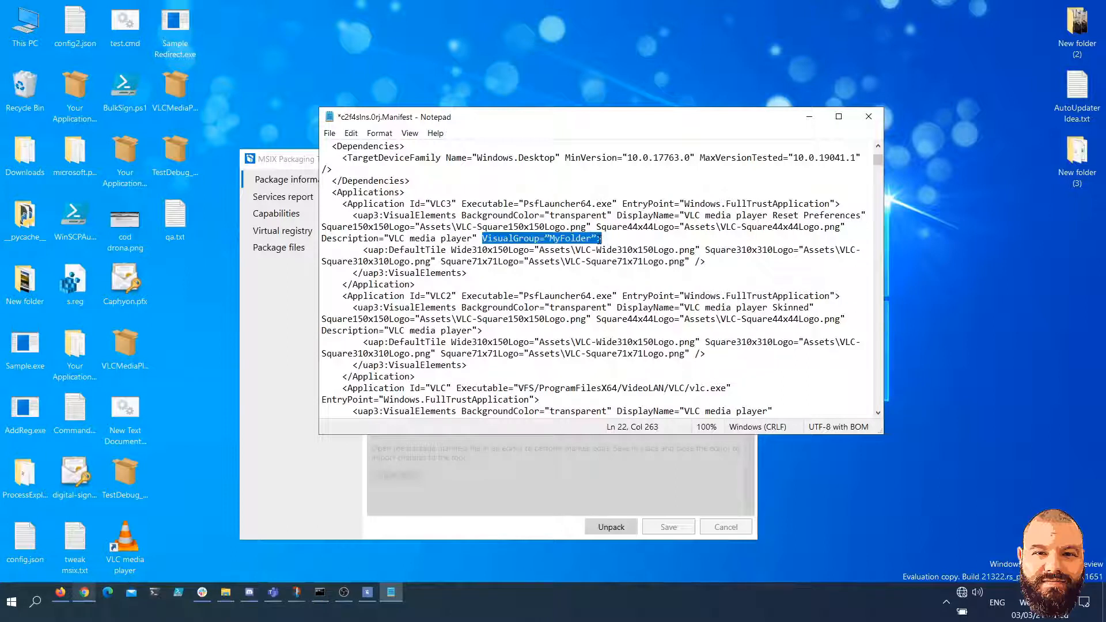
pyautogui.click(613, 238)
pyautogui.moveTo(605, 239); pyautogui.dragTo(598, 238)
pyautogui.click(528, 239)
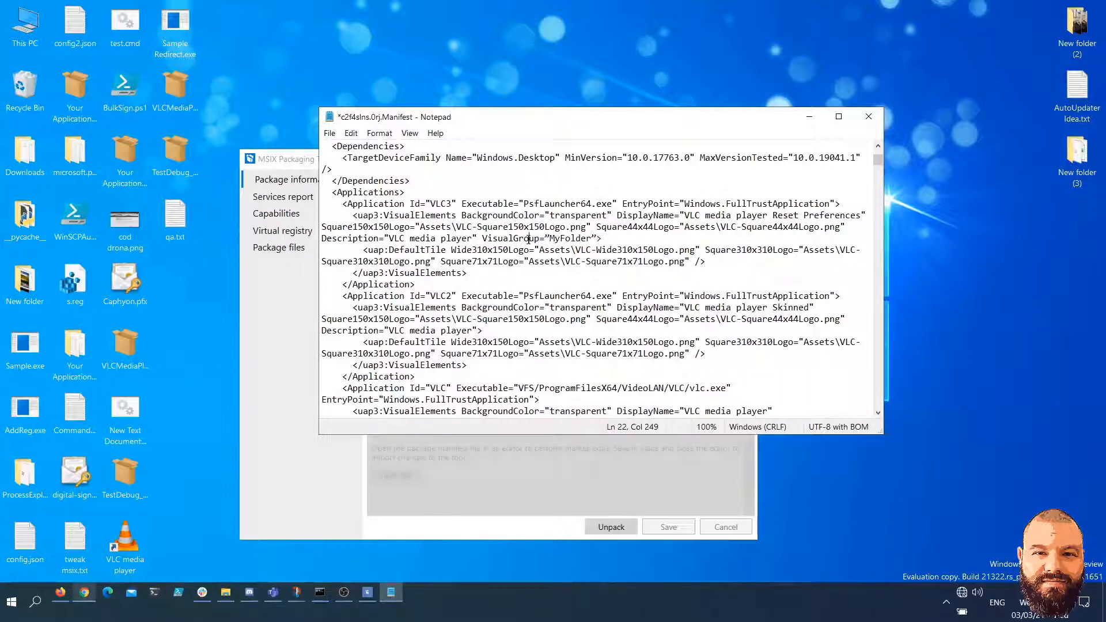
pyautogui.moveTo(482, 238); pyautogui.dragTo(603, 239)
pyautogui.hotkey('ctrl', 'c')
pyautogui.click(570, 238)
# Add VisualGroup="MyFolder" after the Description in the opening VisualElements tags of the VLC2 and VLC applications
pyautogui.click(479, 330)
pyautogui.hotkey('ctrl', 'v')
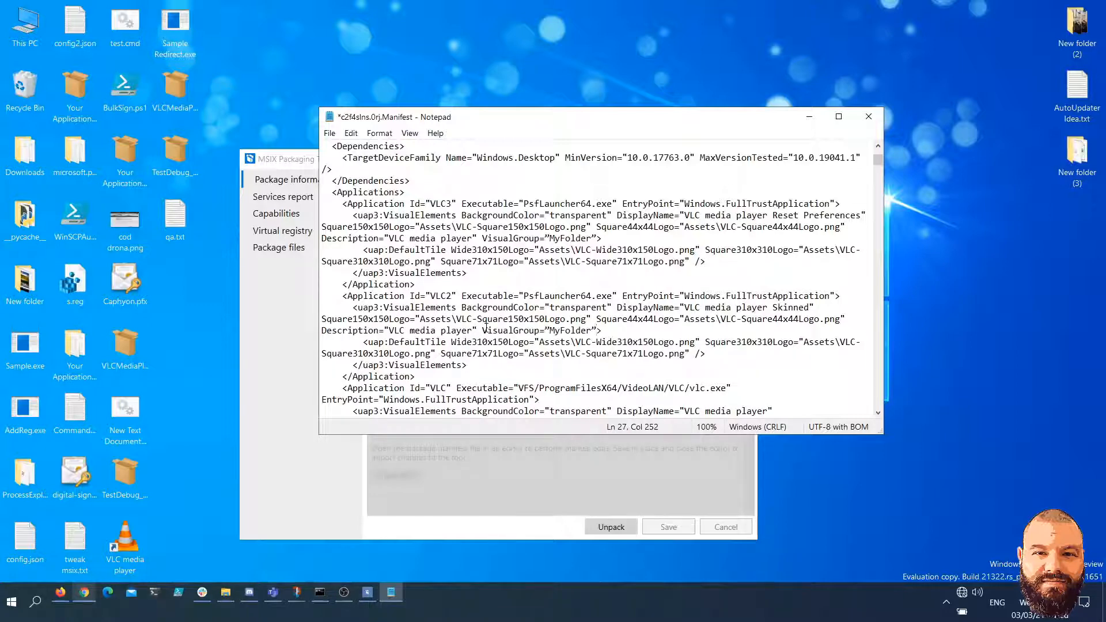
pyautogui.scroll(-1, 485, 328)
pyautogui.scroll(-1, 427, 320)
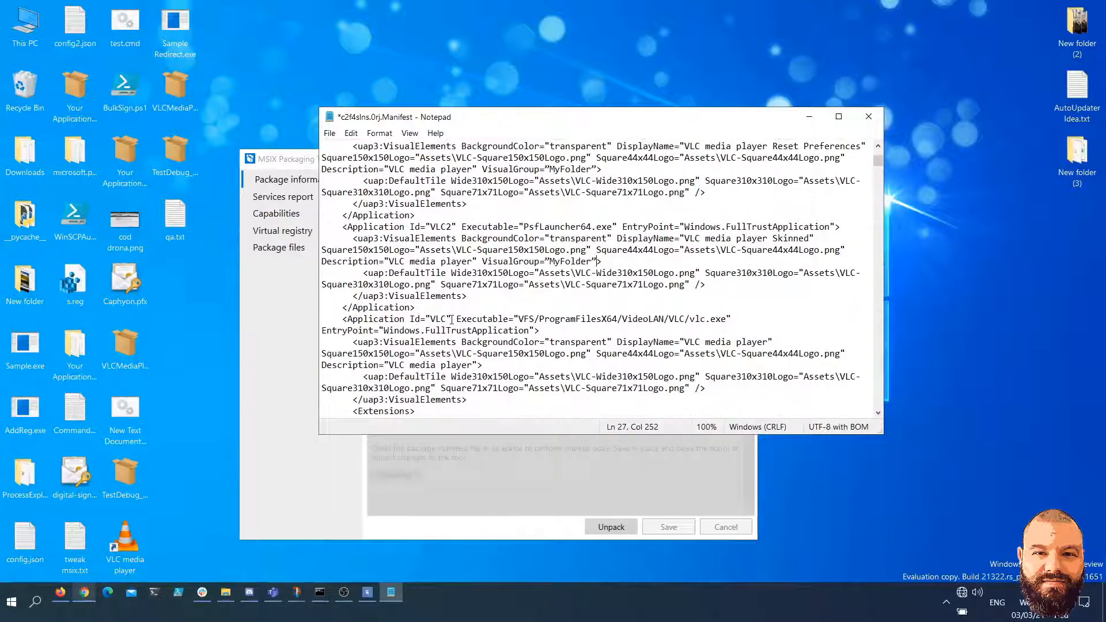
pyautogui.click(477, 365)
pyautogui.hotkey('ctrl', 'v')
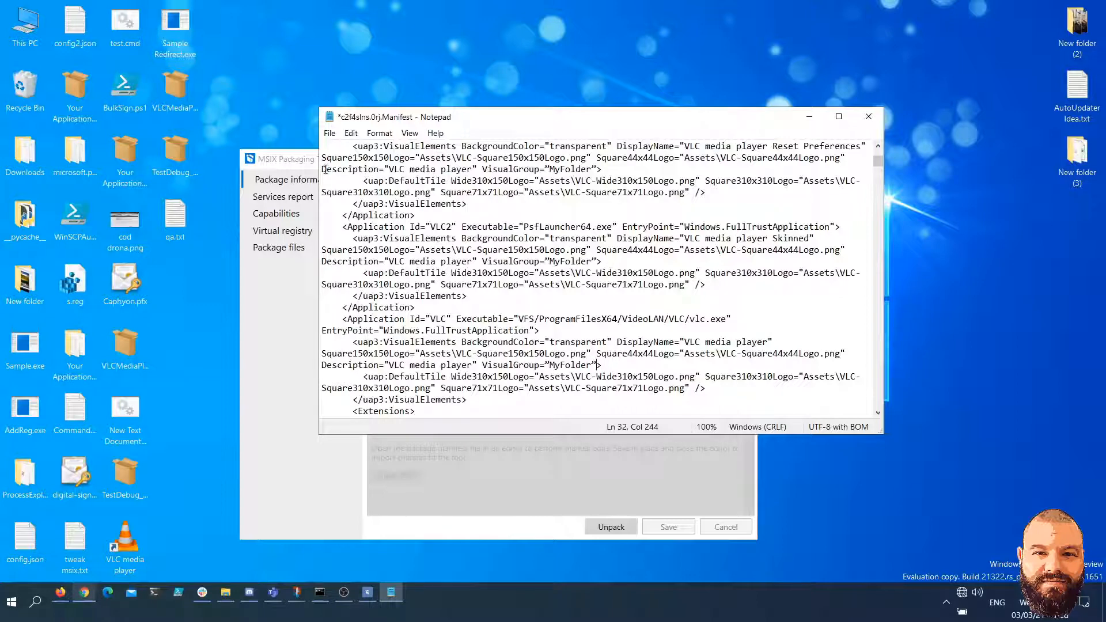
# Append "skinned" to the VLC3 application's Description and "reset preferences" to the VLC2 application's Description
pyautogui.click(471, 170)
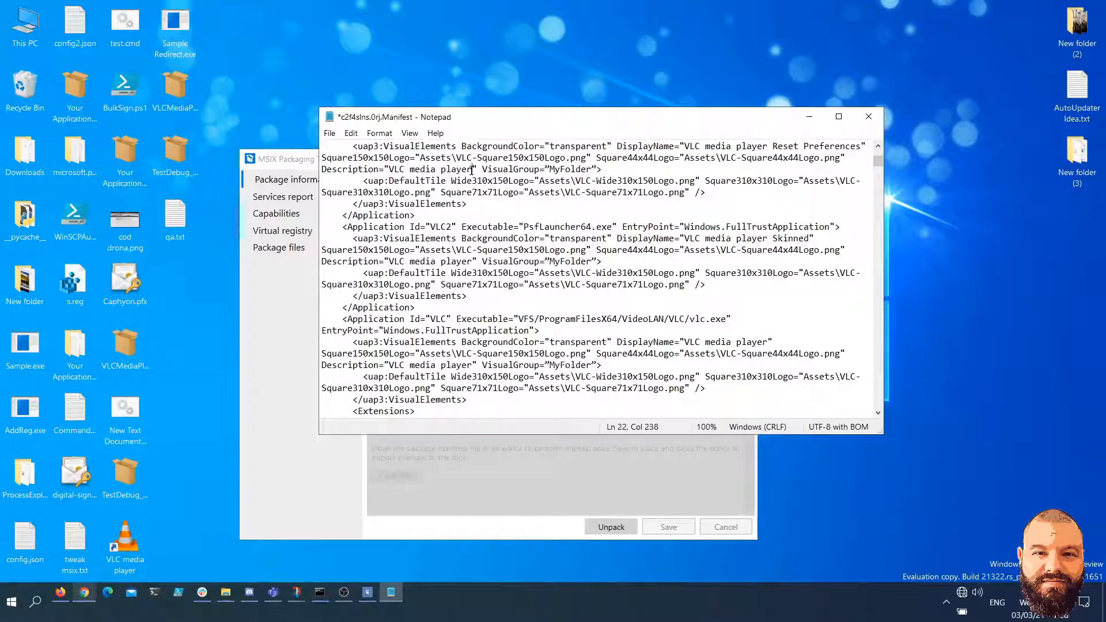
pyautogui.scroll(1, 494, 302)
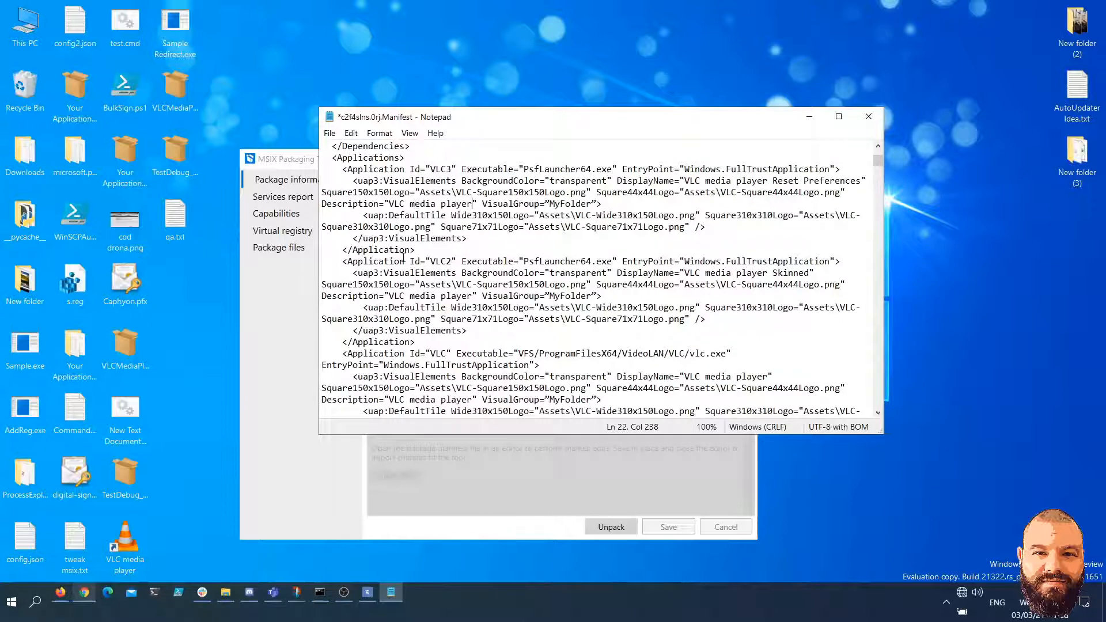
pyautogui.scroll(-1, 406, 256)
pyautogui.scroll(1, 482, 274)
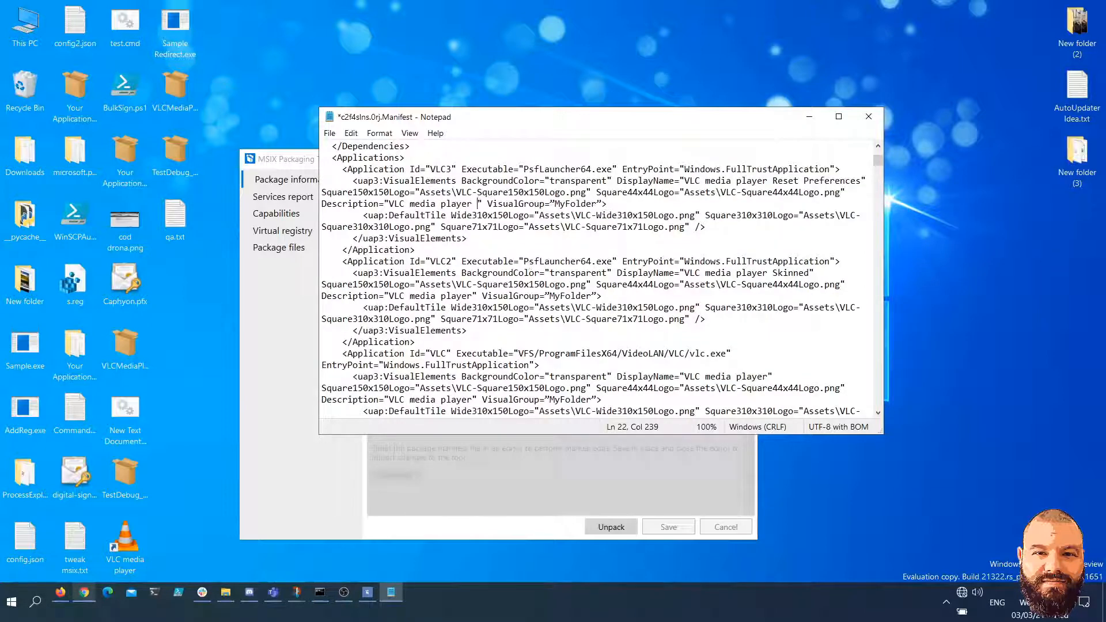
pyautogui.write('skinned')
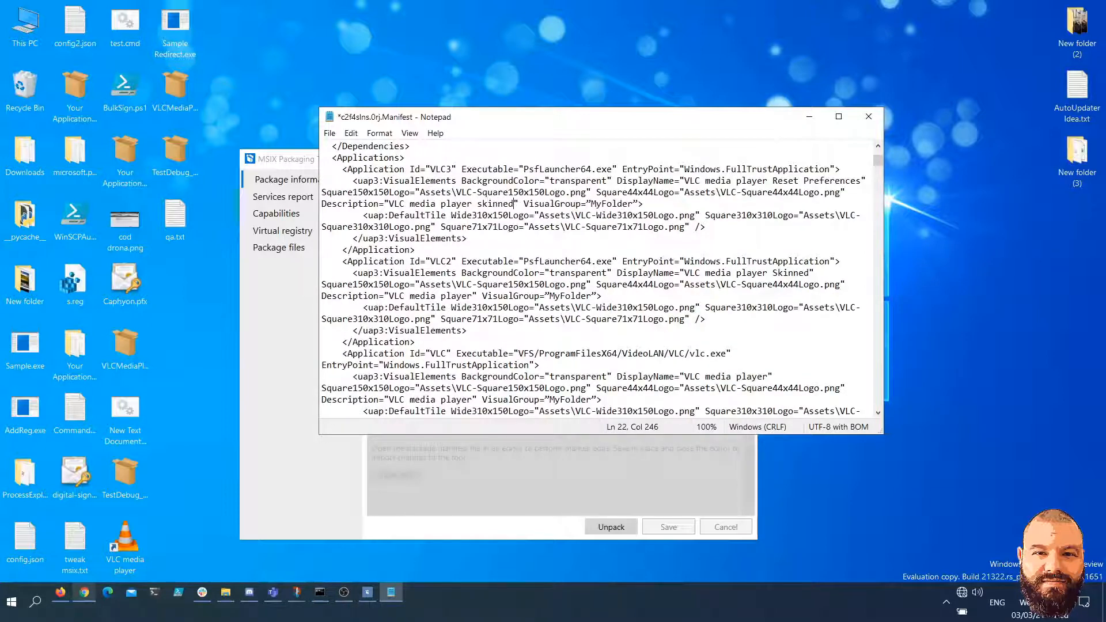
pyautogui.write(' reset preferen')
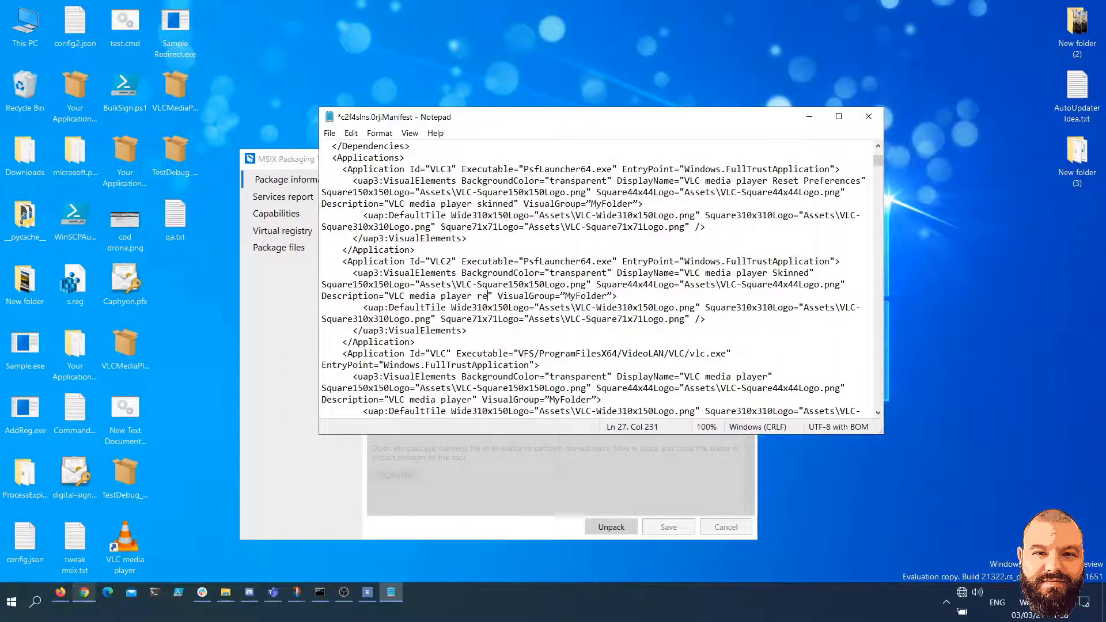
pyautogui.write('ces')
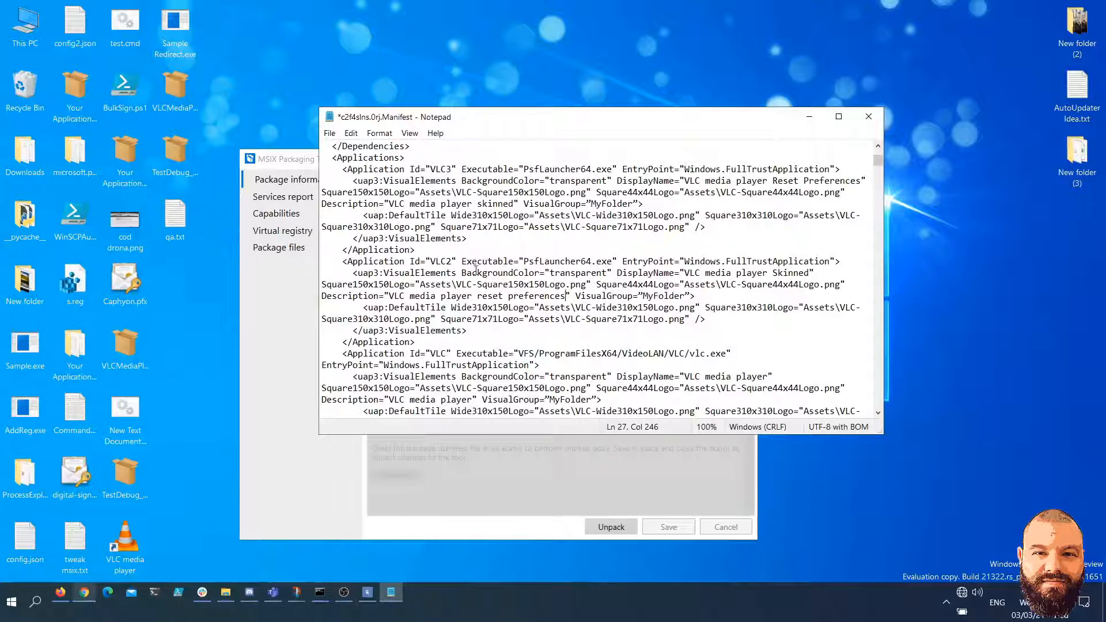
# Review the edited application entries, and save and close the manifest
pyautogui.scroll(-1, 478, 268)
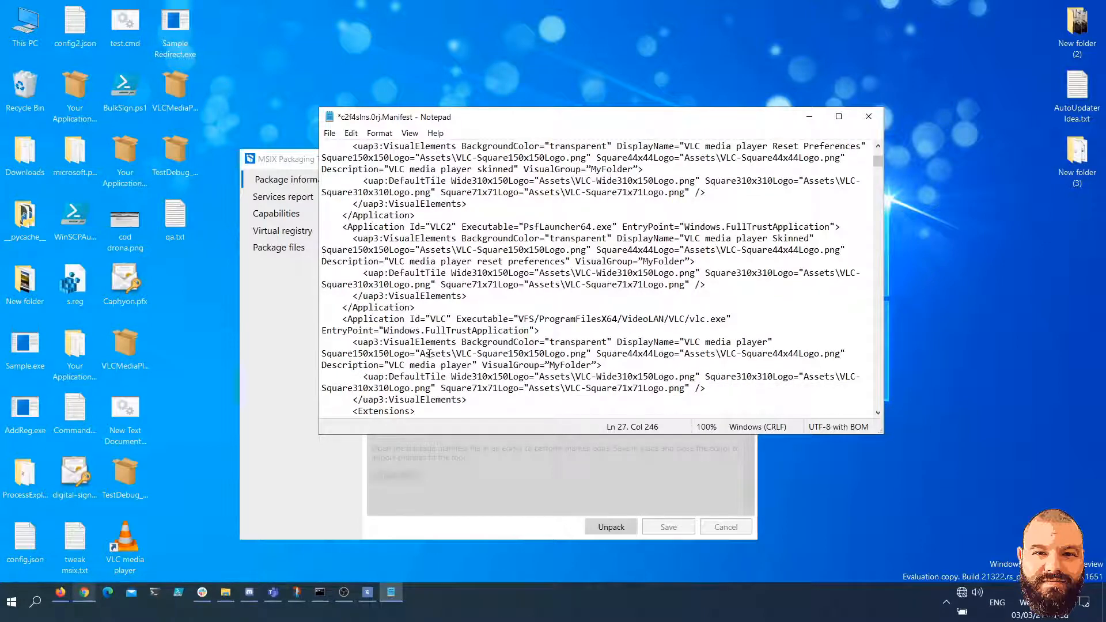
pyautogui.moveTo(594, 318); pyautogui.dragTo(734, 319)
pyautogui.click(746, 319)
pyautogui.scroll(-3, 550, 308)
pyautogui.scroll(4, 586, 321)
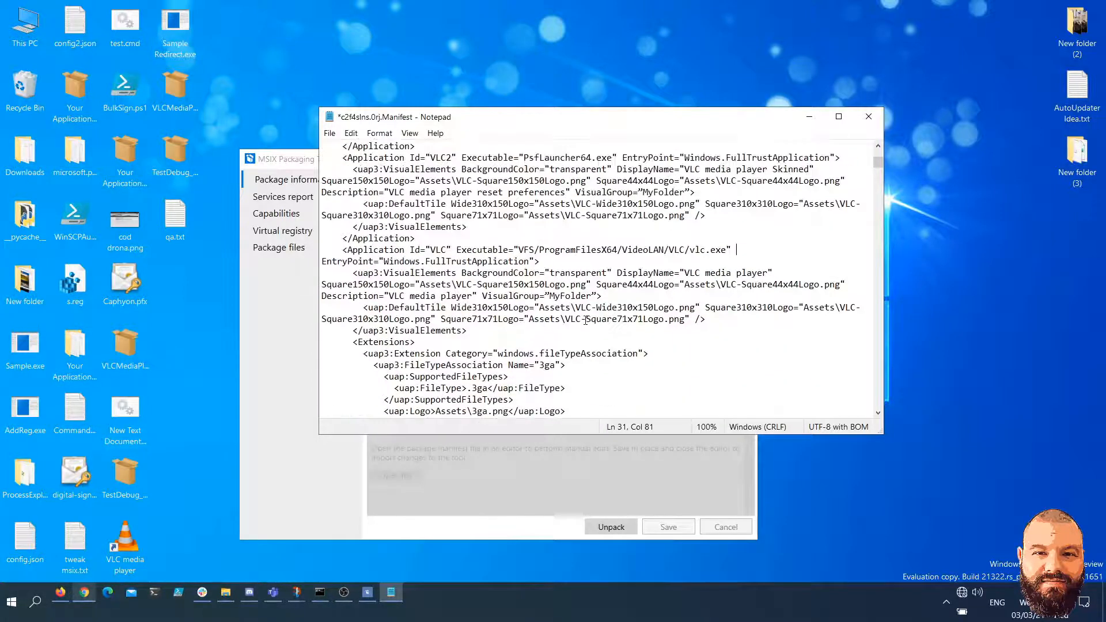
pyautogui.scroll(-2, 586, 320)
pyautogui.scroll(11, 550, 310)
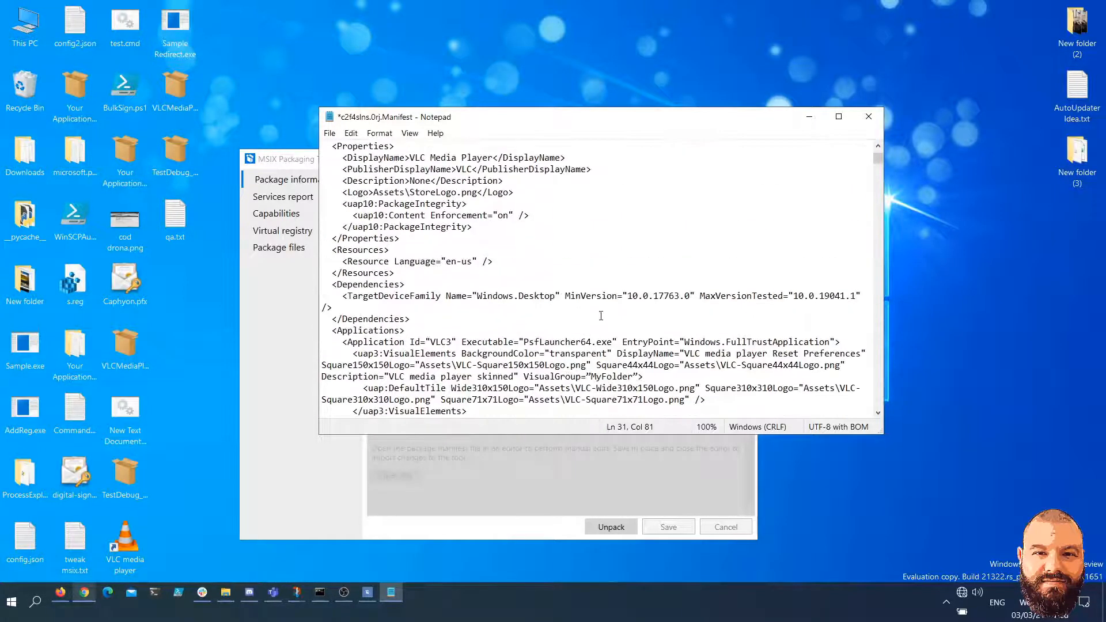
pyautogui.hotkey('ctrl', 's')
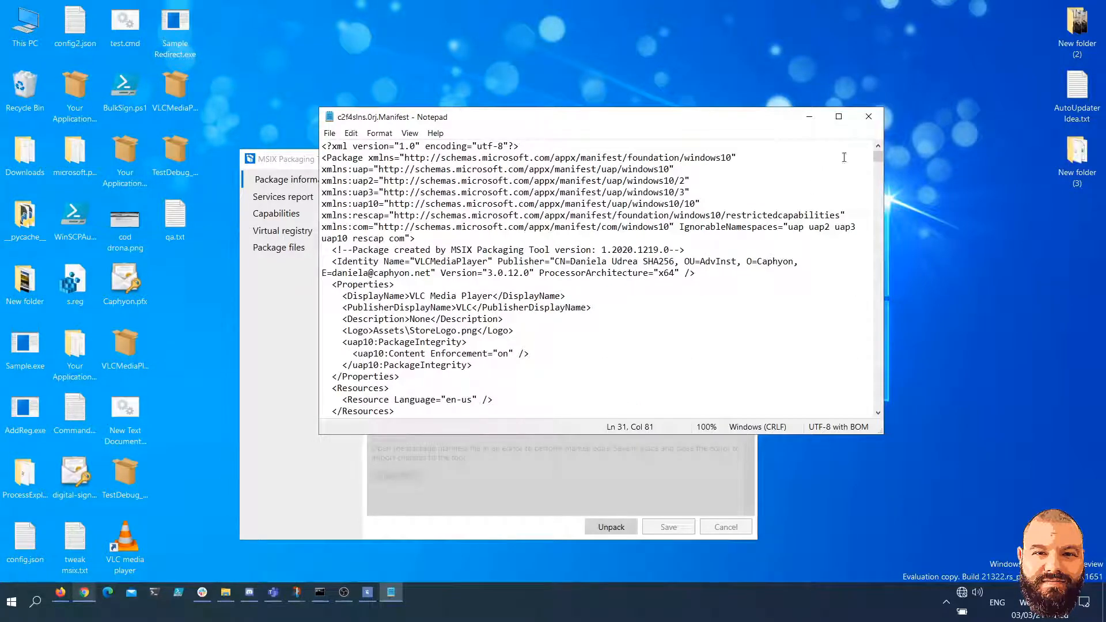
pyautogui.click(869, 116)
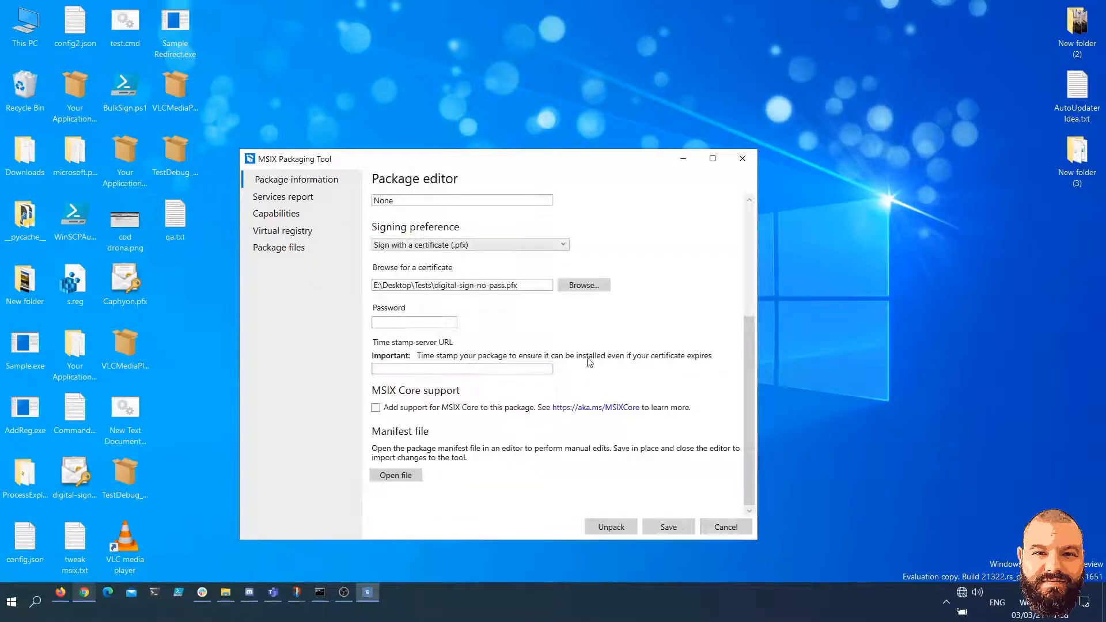
# Save the package without incrementing its version to the Desktop as VLCMediaPlayer_3.0.12.0_x64__r21n0w1rc5s2y_2.msix
pyautogui.scroll(3, 517, 374)
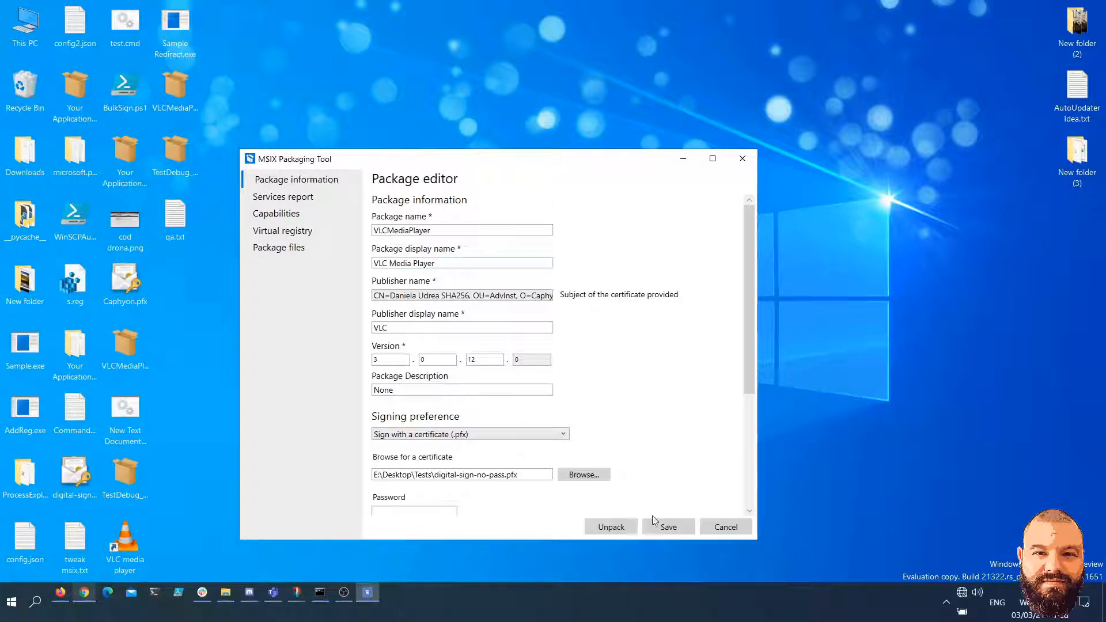
pyautogui.click(669, 527)
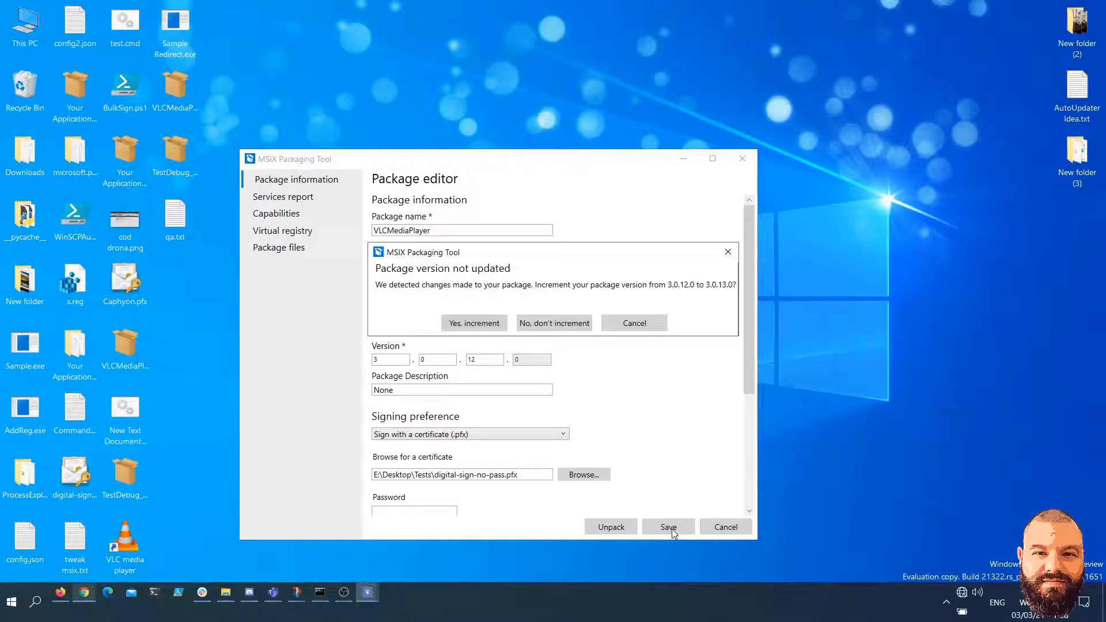
pyautogui.click(562, 324)
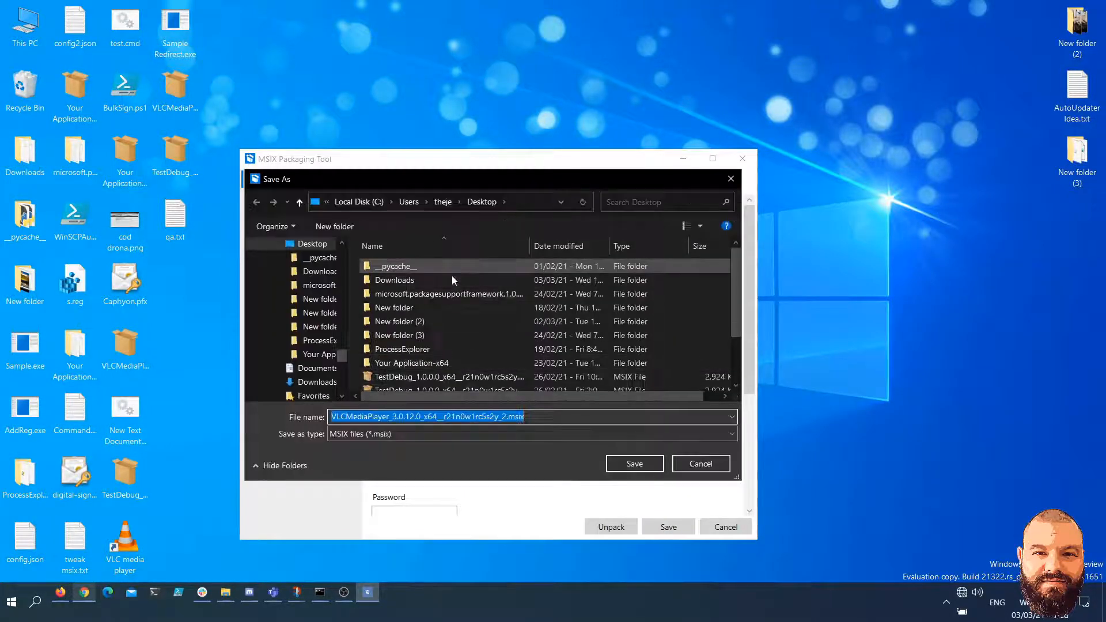
pyautogui.click(620, 465)
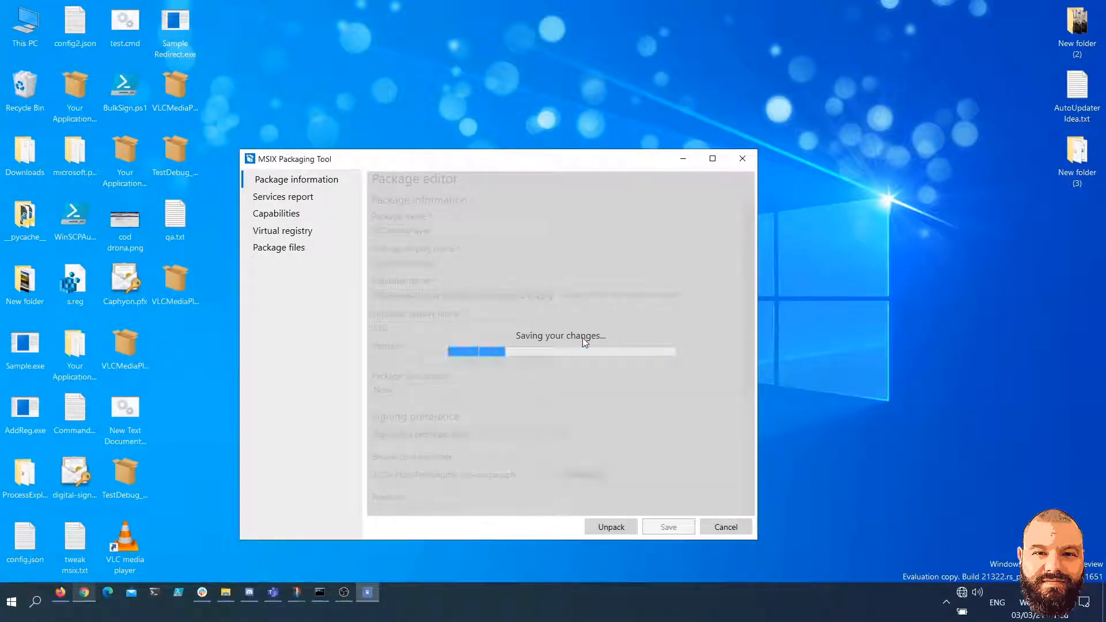
# Install the VLCMediaPlayer_3.0.12.0_x64__r21n0w1rc5s2y_2.msix package from the desktop
pyautogui.click(190, 294)
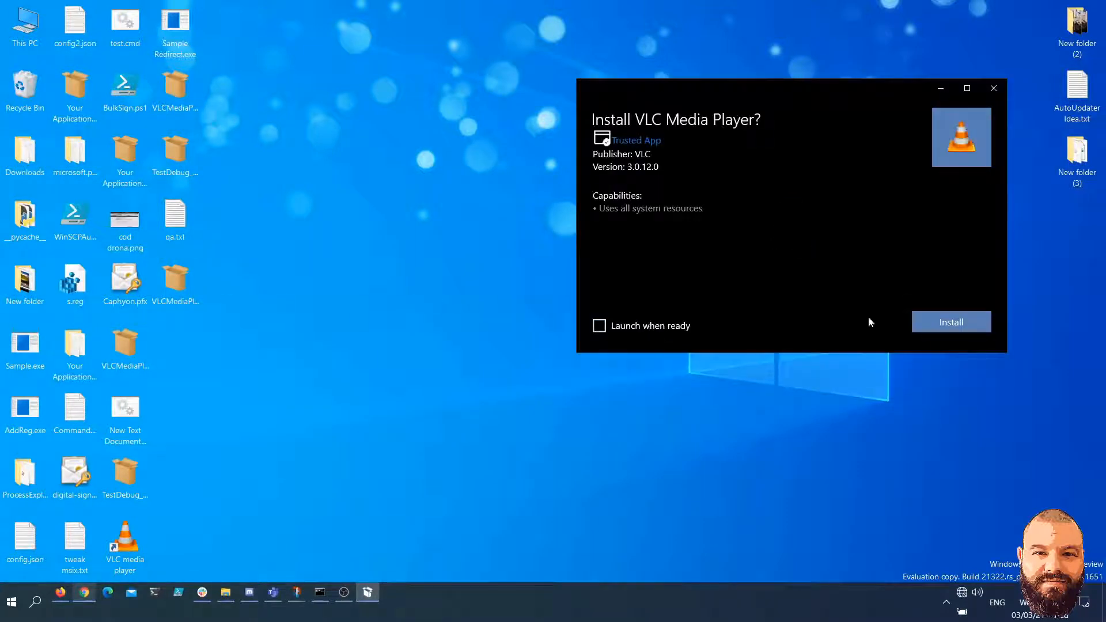
pyautogui.click(955, 318)
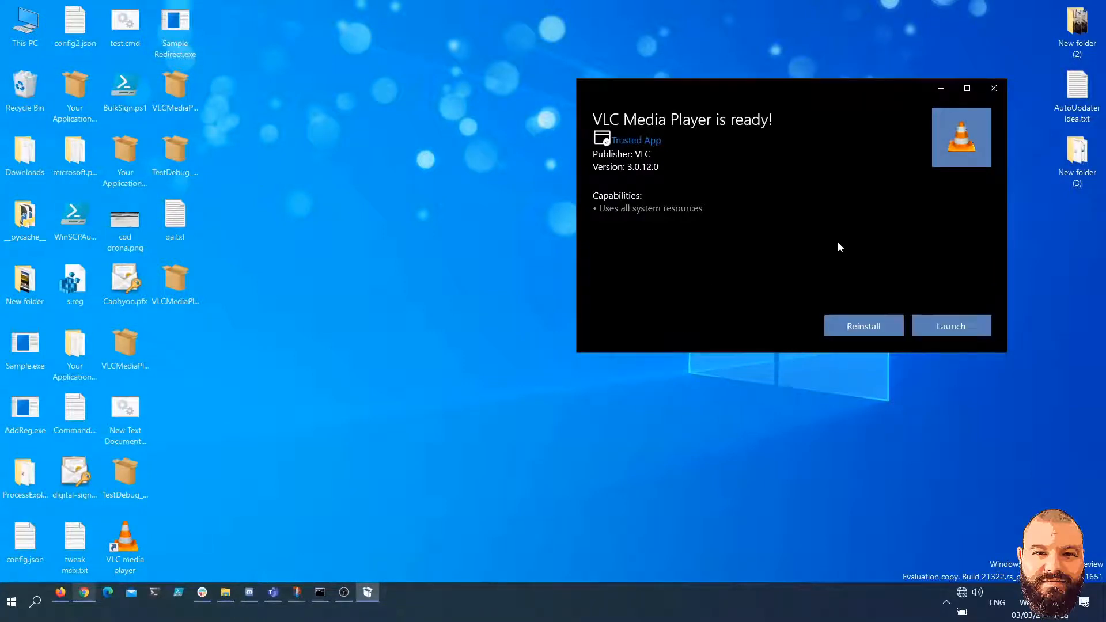
# Test VLC media player by launching it from the Start menu's MyFolder folder, and close it and the installer window
pyautogui.click(11, 601)
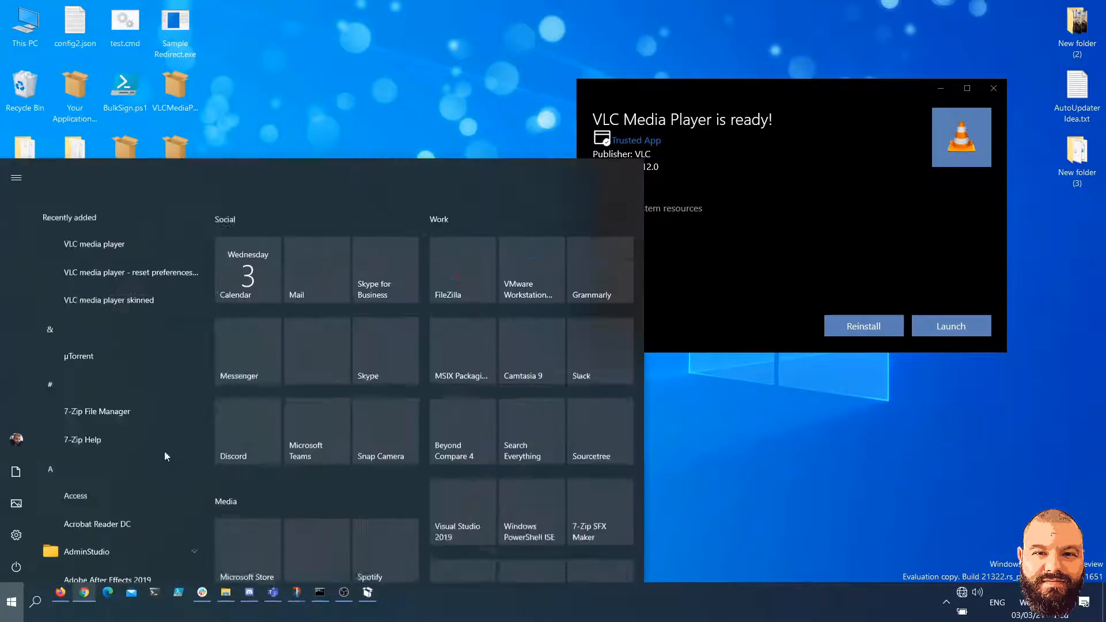
pyautogui.scroll(-5, 131, 320)
pyautogui.scroll(-15, 131, 320)
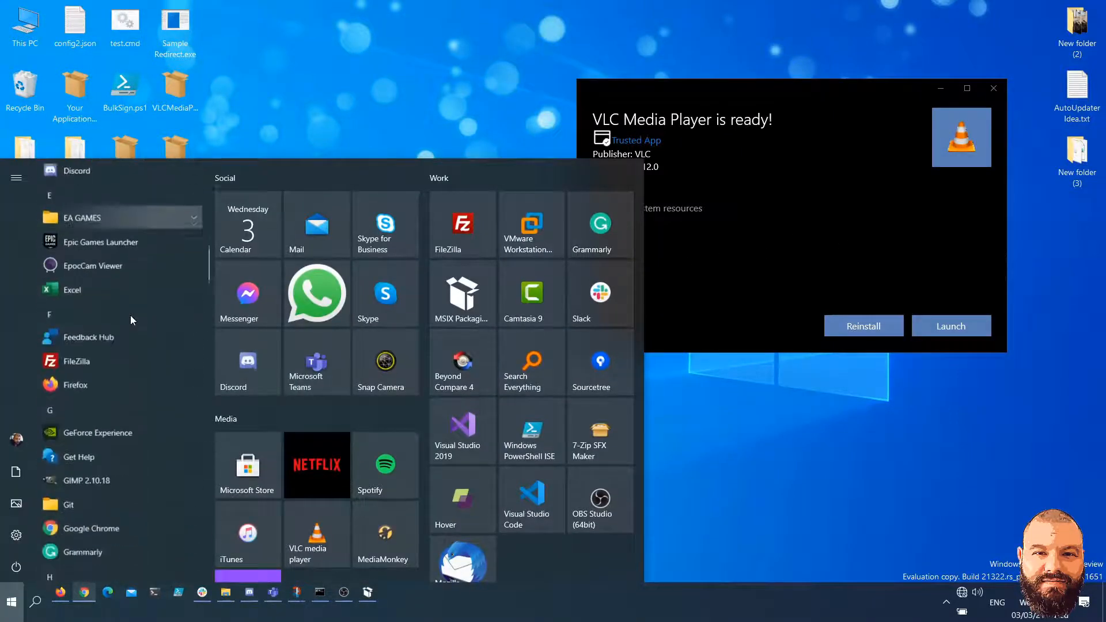
pyautogui.scroll(-12, 131, 314)
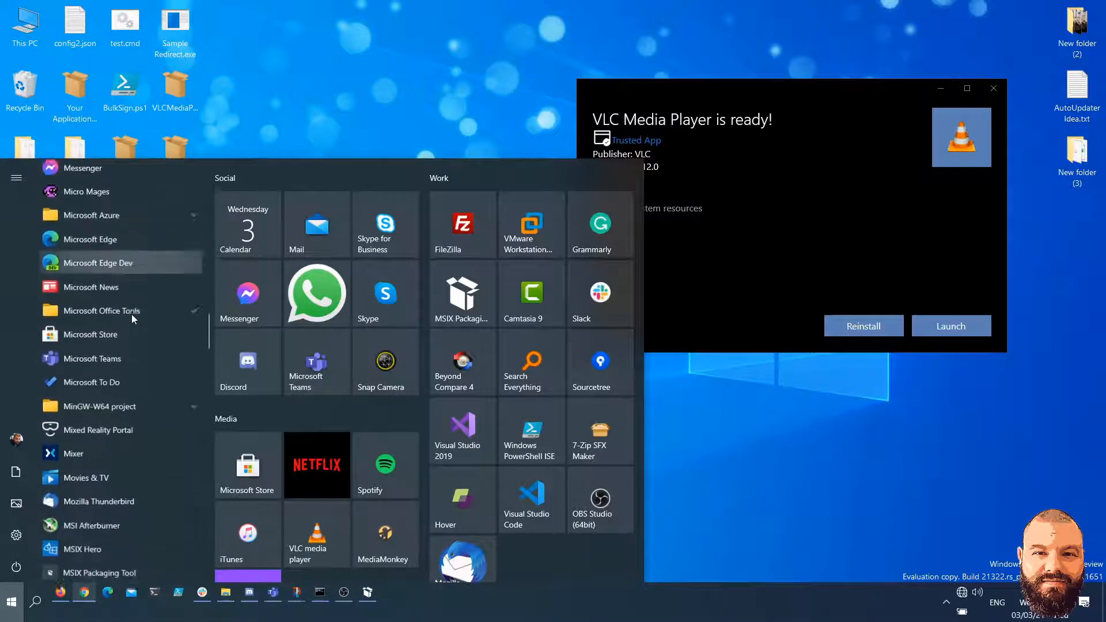
pyautogui.click(119, 409)
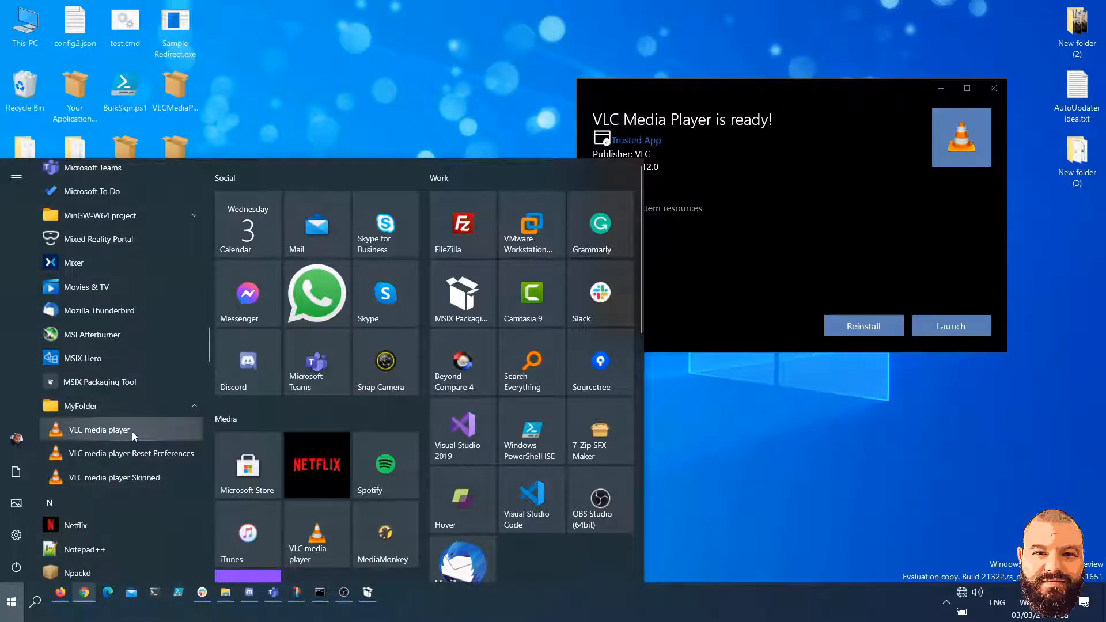
pyautogui.click(133, 430)
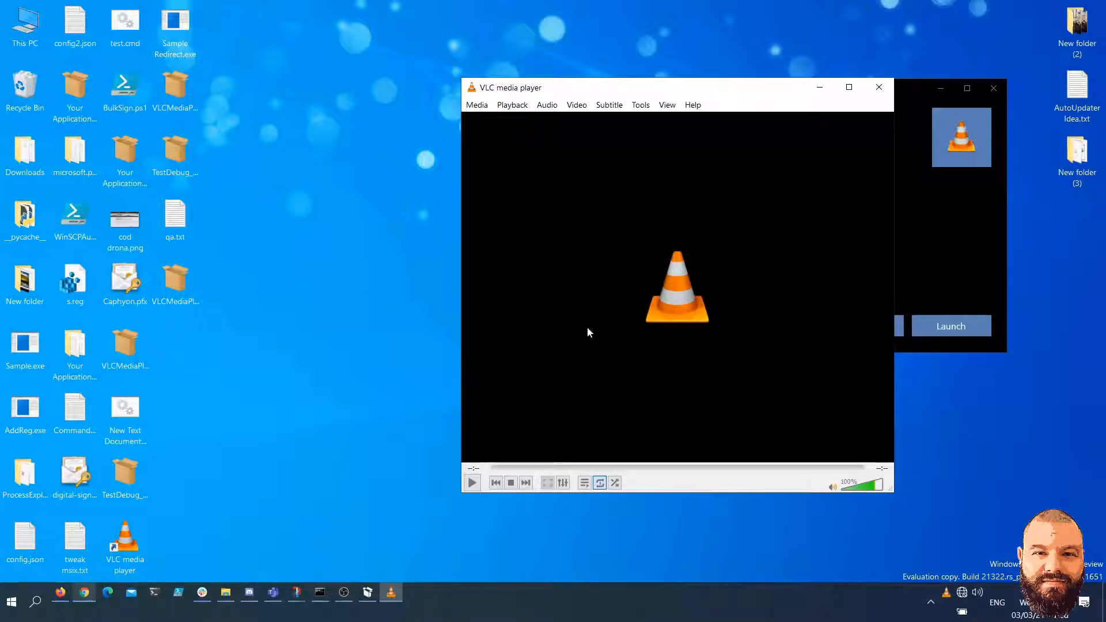
pyautogui.click(879, 87)
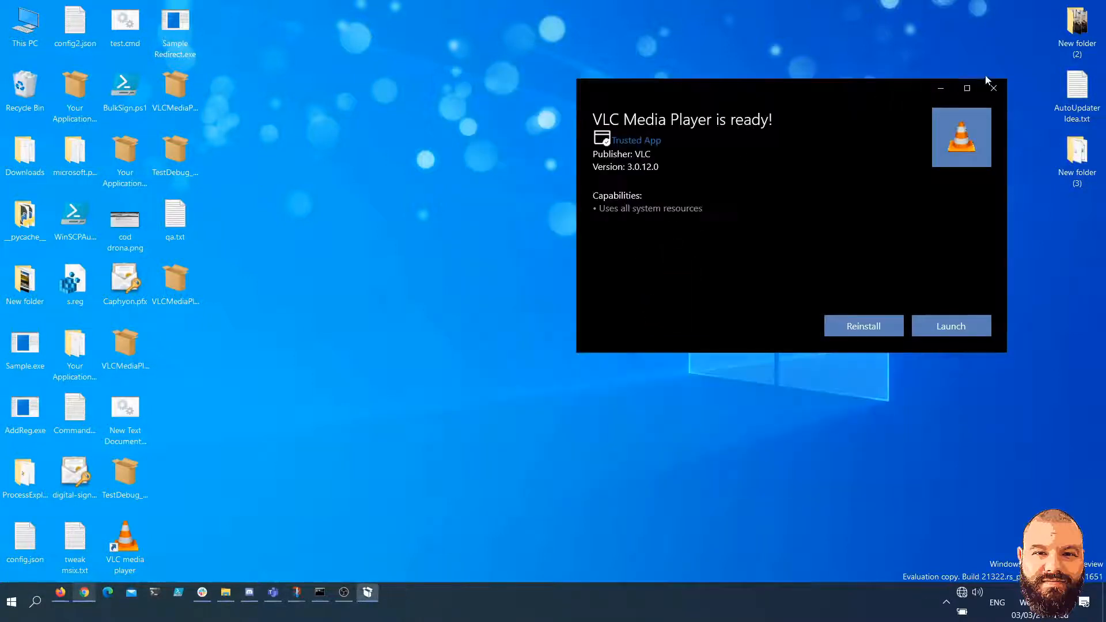
pyautogui.click(992, 88)
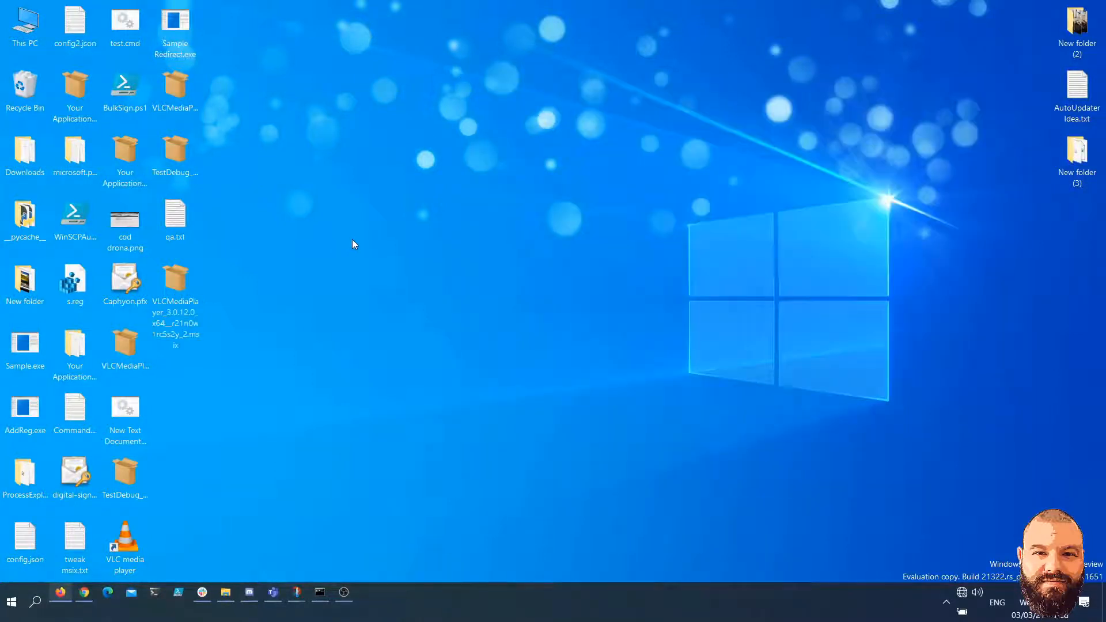
# Edit the VLCMediaPlayer_3.0.12.0_x64__r21n0w1rc5s2y_2.msix package with MSIX Packaging Tool and open its manifest file
pyautogui.rightClick(191, 303)
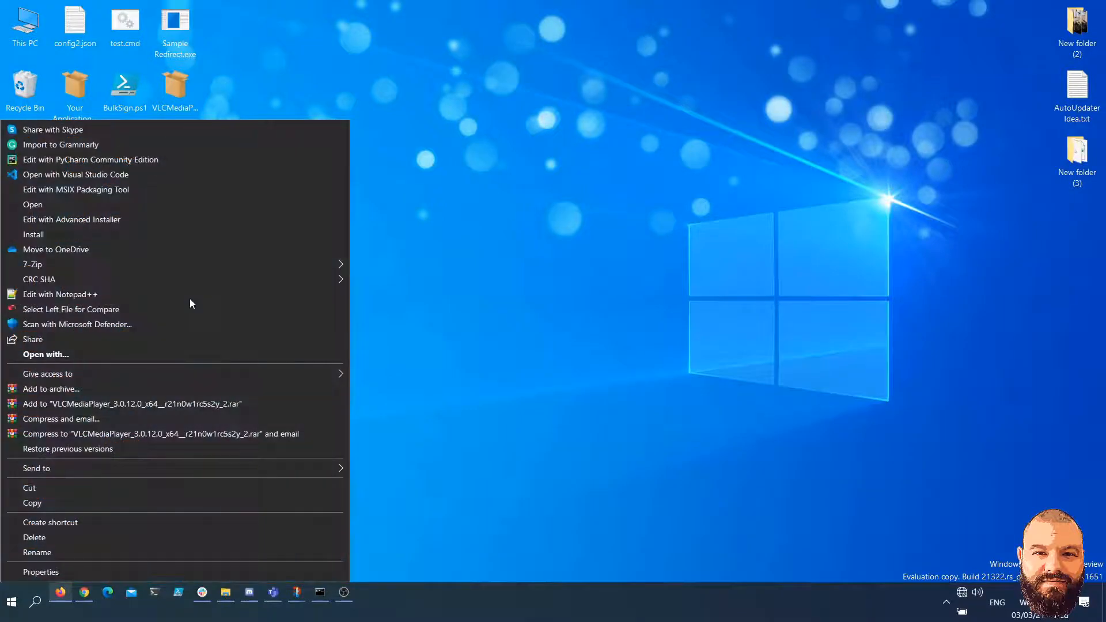
pyautogui.click(168, 189)
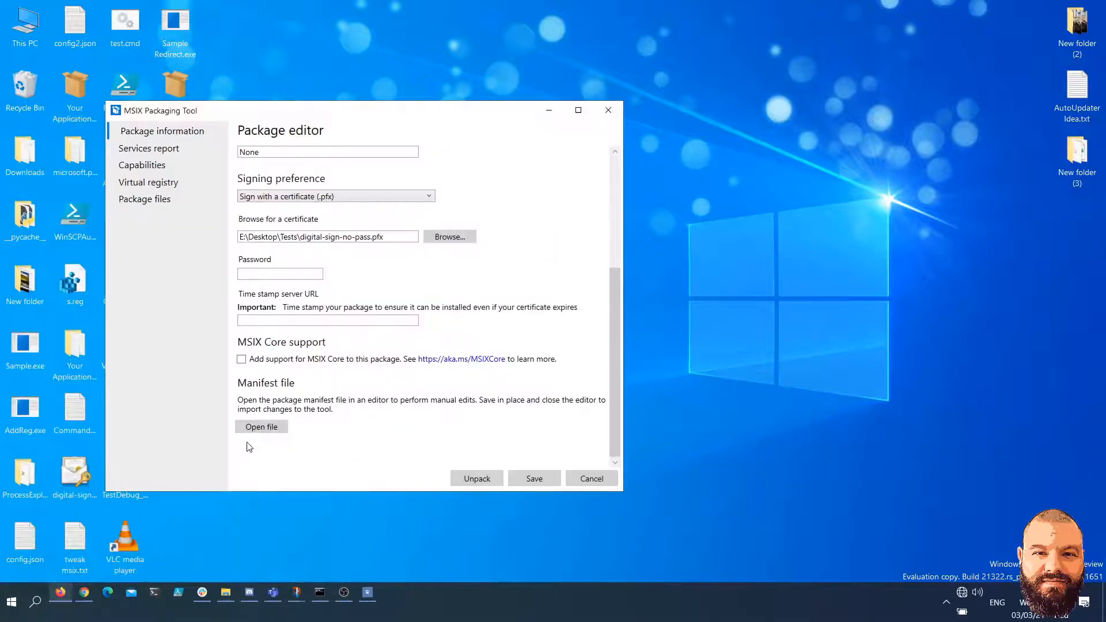
pyautogui.click(260, 427)
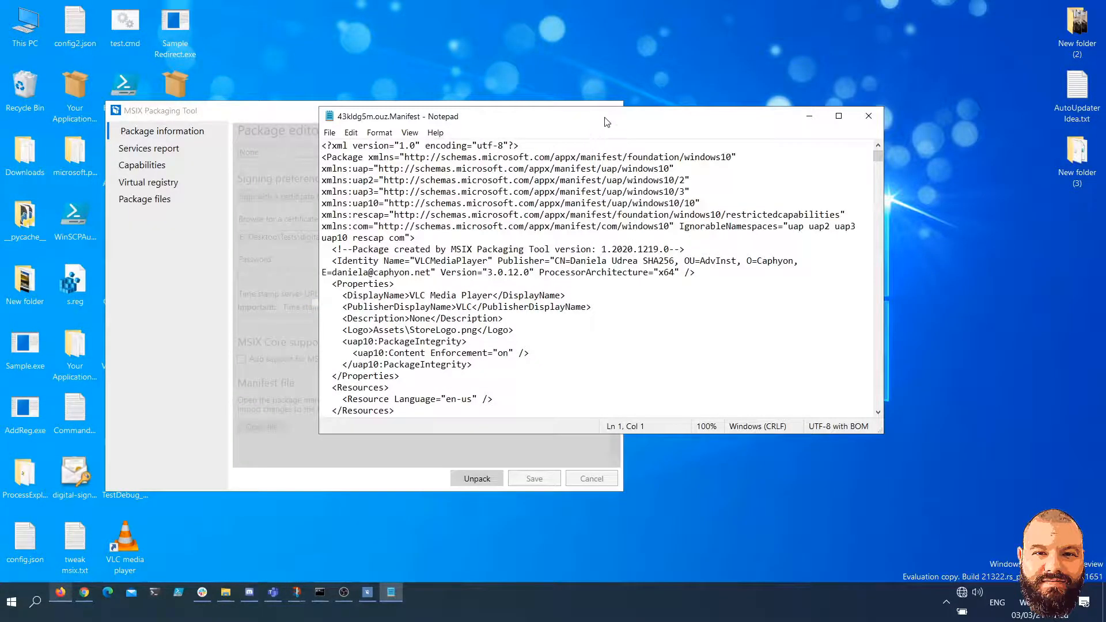
# Duplicate the whole VLC3 Application element directly below the opening Applications tag
pyautogui.scroll(-9, 512, 271)
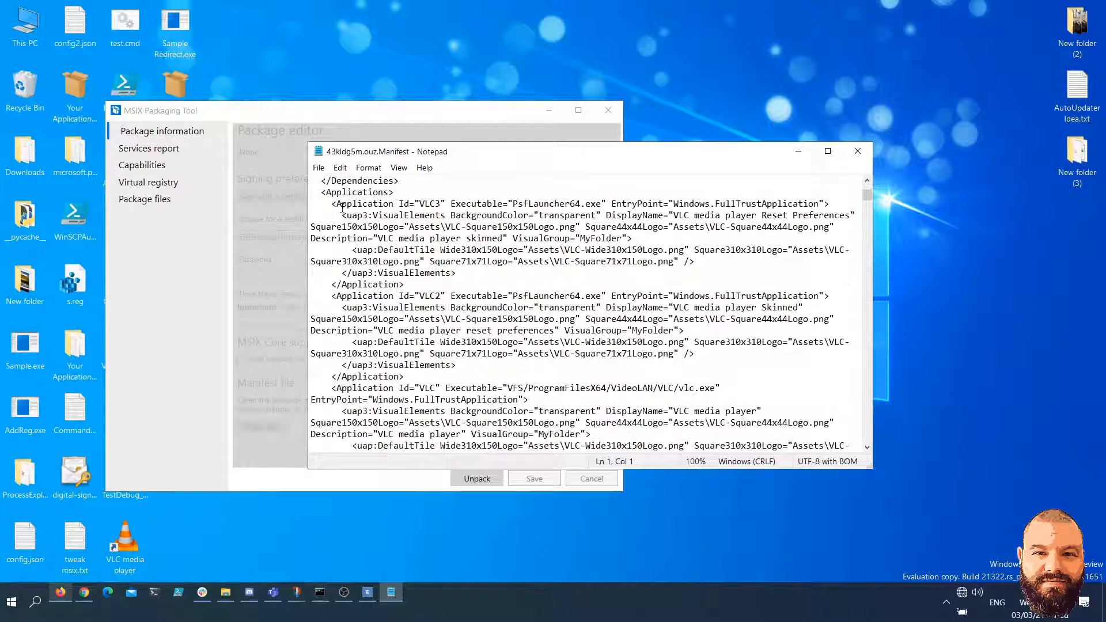
pyautogui.click(332, 204)
pyautogui.moveTo(333, 204); pyautogui.dragTo(475, 282)
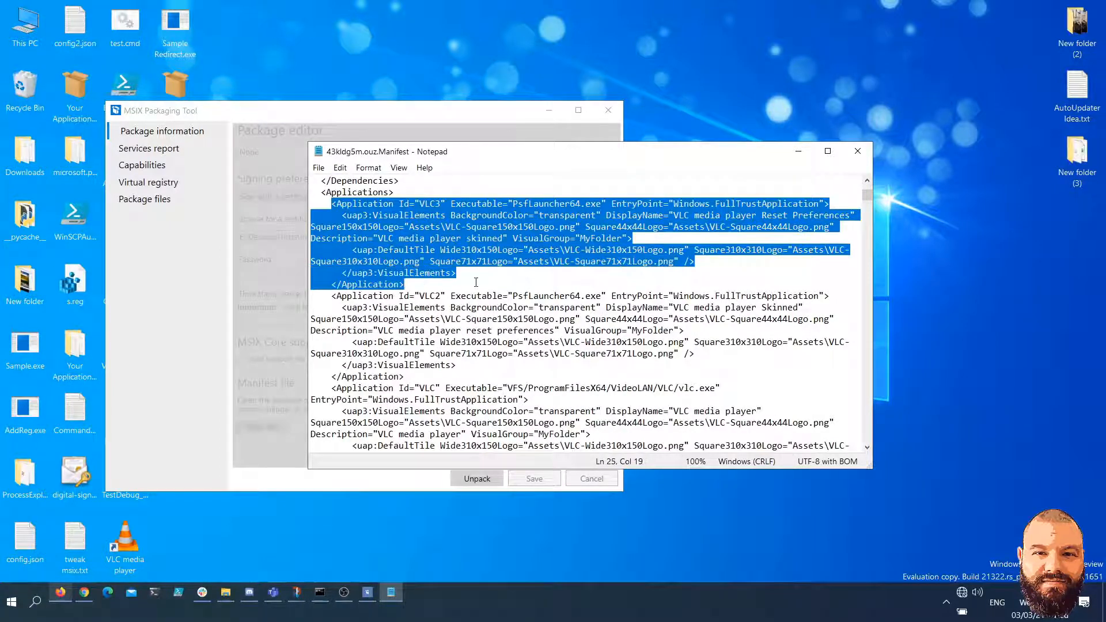
pyautogui.hotkey('ctrl', 'c')
pyautogui.click(425, 196)
pyautogui.press('Return')
pyautogui.hotkey('ctrl', 'v')
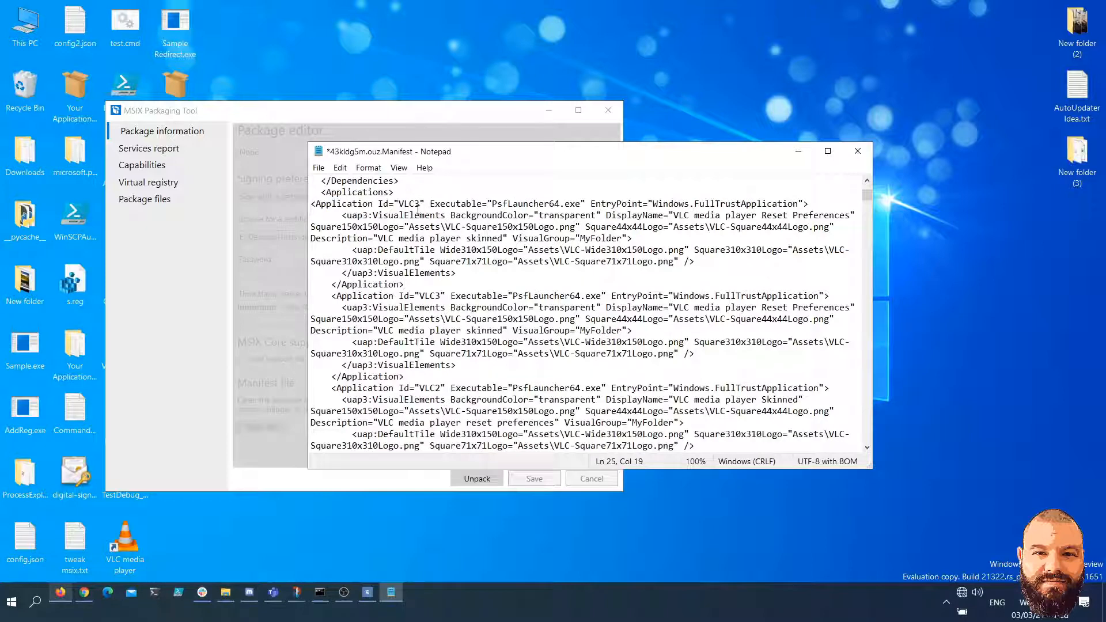
# Change the copied application's Id to VLC4, and set VisualGroup to MyFolder2 for both the copy and VLC3
pyautogui.moveTo(414, 205); pyautogui.dragTo(420, 204)
pyautogui.write('42')
pyautogui.click(621, 332)
pyautogui.write('2')
# Set the VisualGroup of the VLC2 and VLC applications to MyFolder1
pyautogui.scroll(-2, 684, 330)
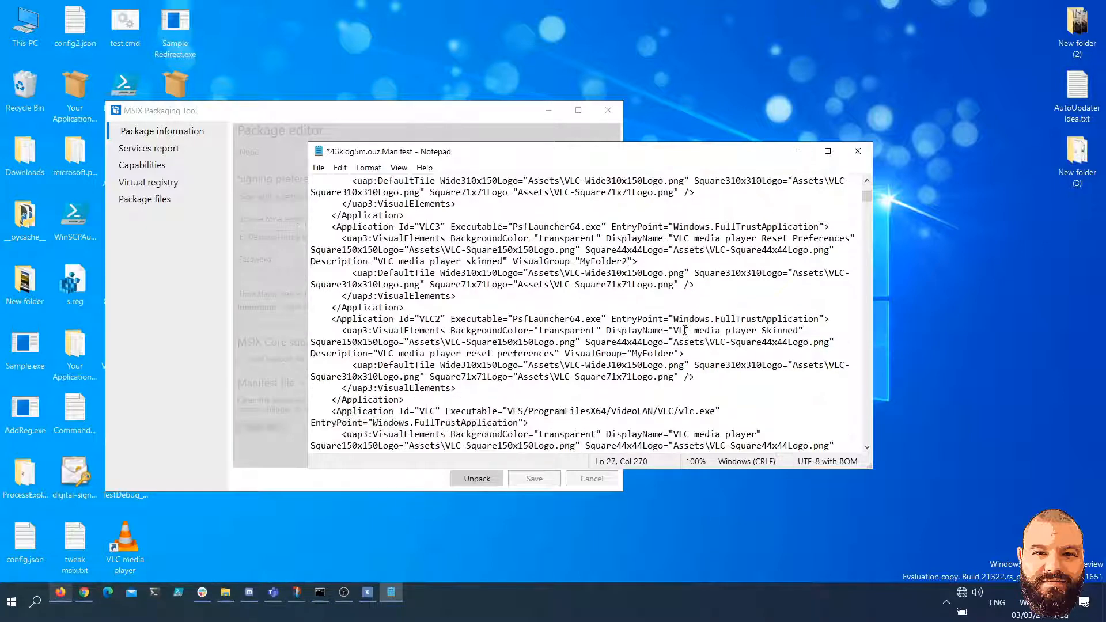
pyautogui.write('1')
pyautogui.scroll(-2, 669, 372)
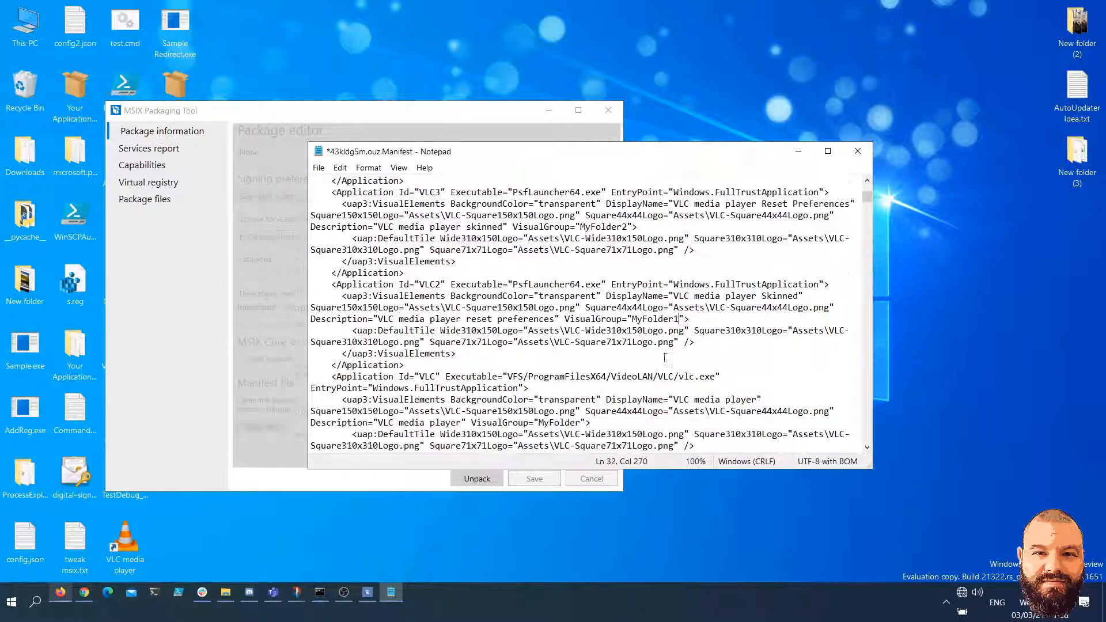
pyautogui.write('1')
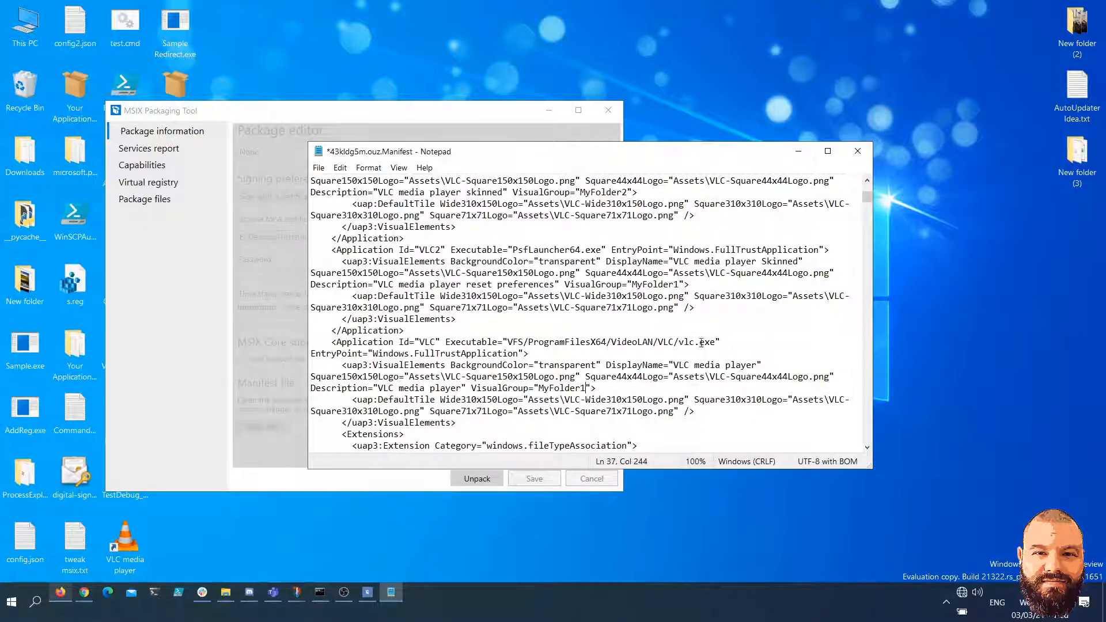
# Save the edited manifest and save the package as VLCMediaPlayer_3.0.12.0_x64__r21n0w1rc5s2y_3.msix on the Desktop, without incrementing its version
pyautogui.hotkey('ctrl', 's')
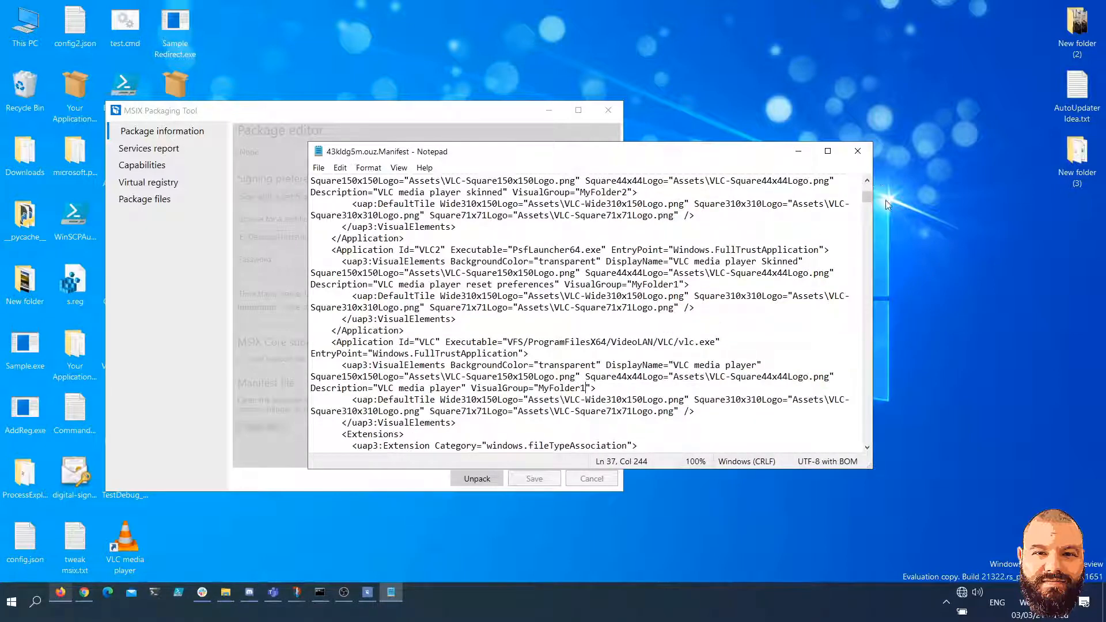
pyautogui.click(857, 151)
pyautogui.click(528, 479)
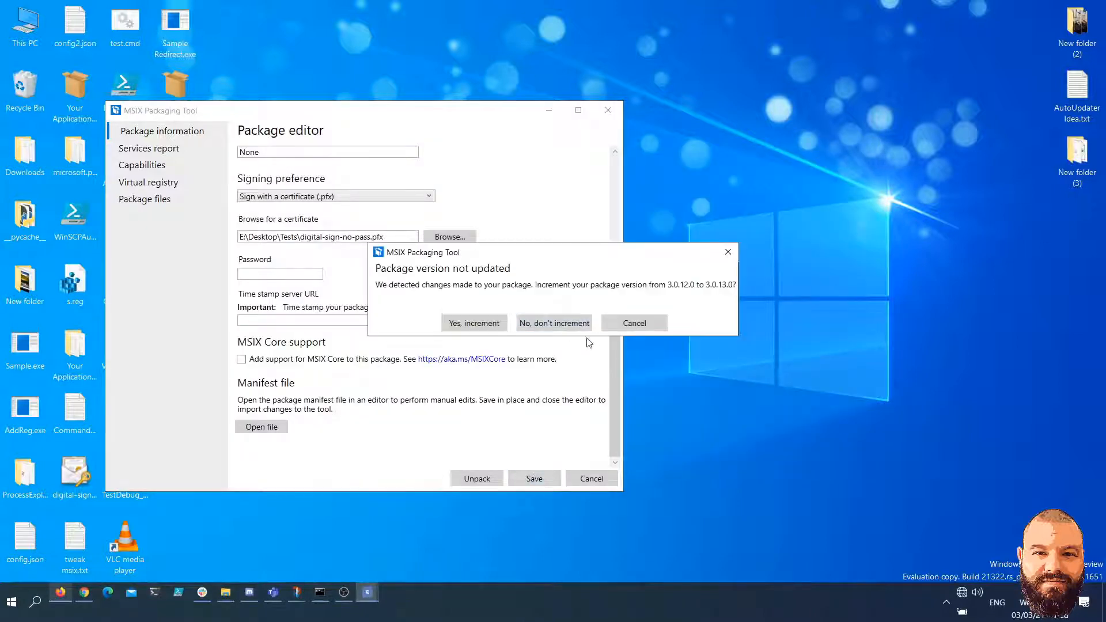
pyautogui.click(576, 324)
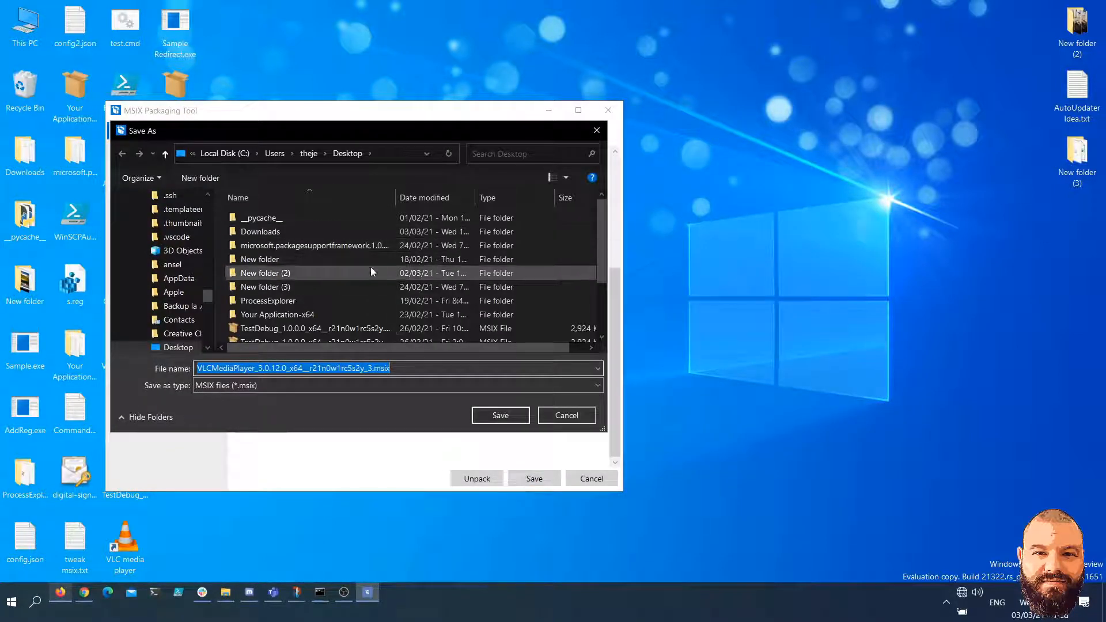
pyautogui.click(500, 415)
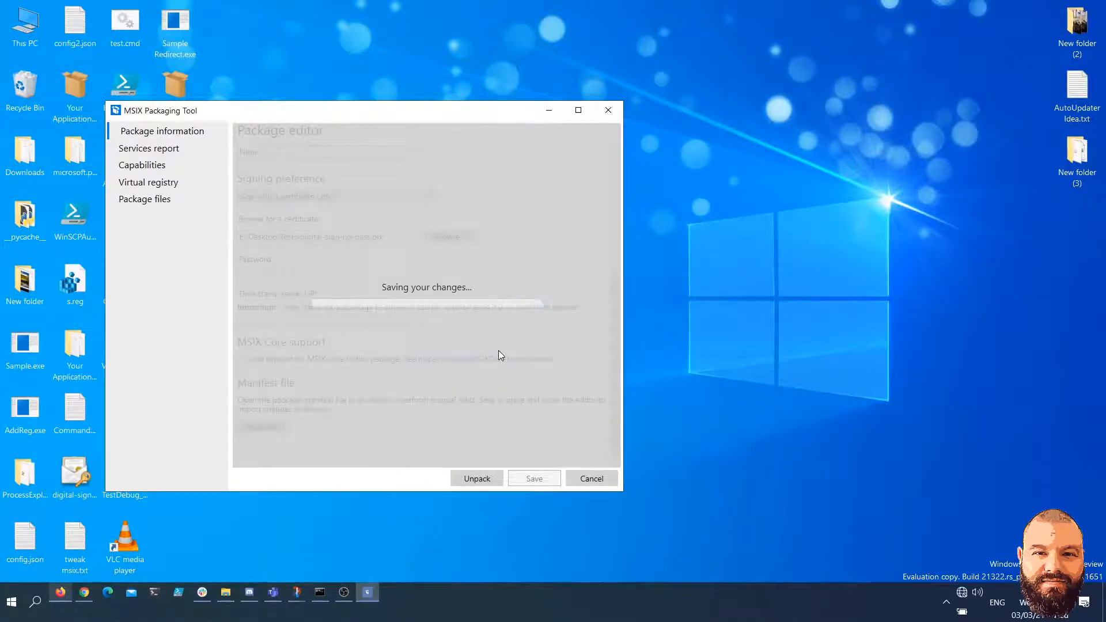
pyautogui.click(552, 339)
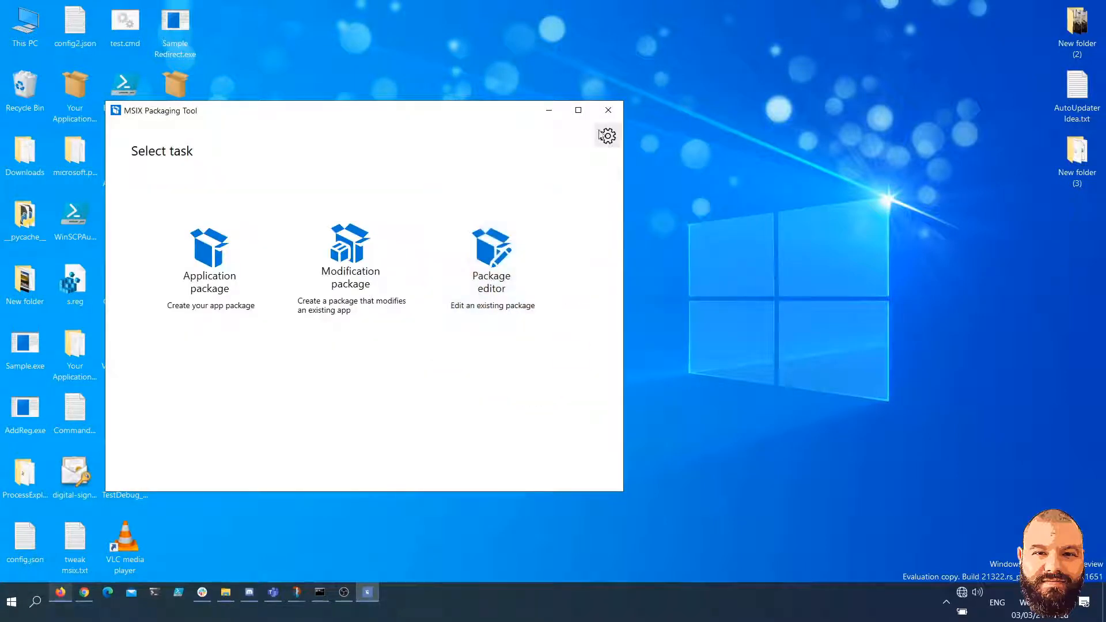
pyautogui.click(606, 111)
# Install VLC Media Player from the desktop package VLCMediaPlayer_3.0.12.0_x64__r21n0w1rc5s2y_3.msix, with Launch when ready turned off
pyautogui.click(198, 362)
pyautogui.press('F2')
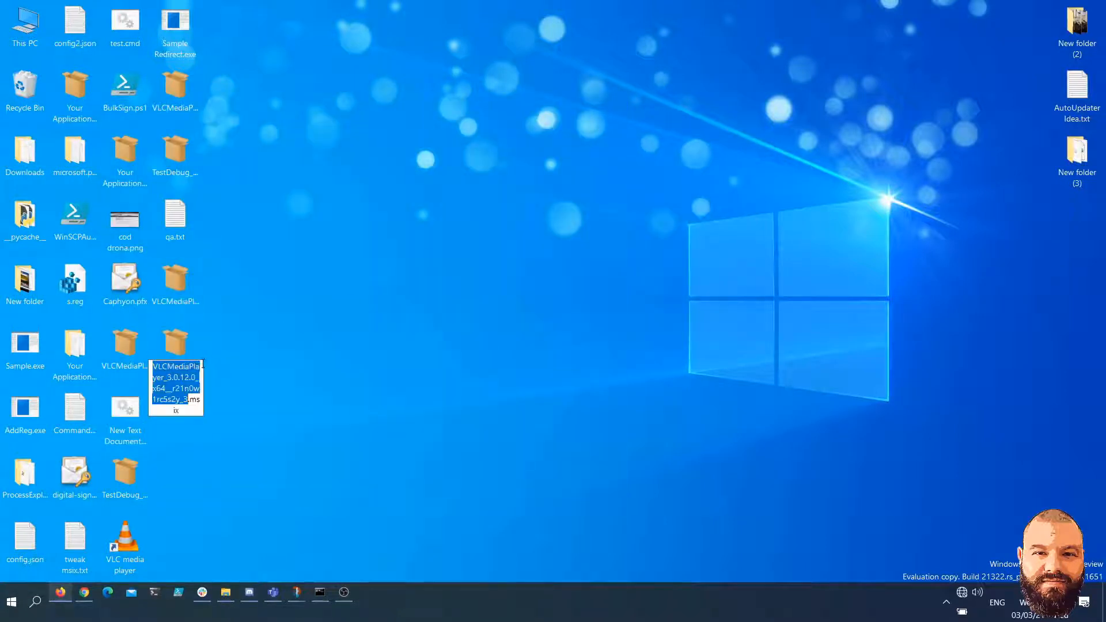
pyautogui.press('Right')
pyautogui.press('Return')
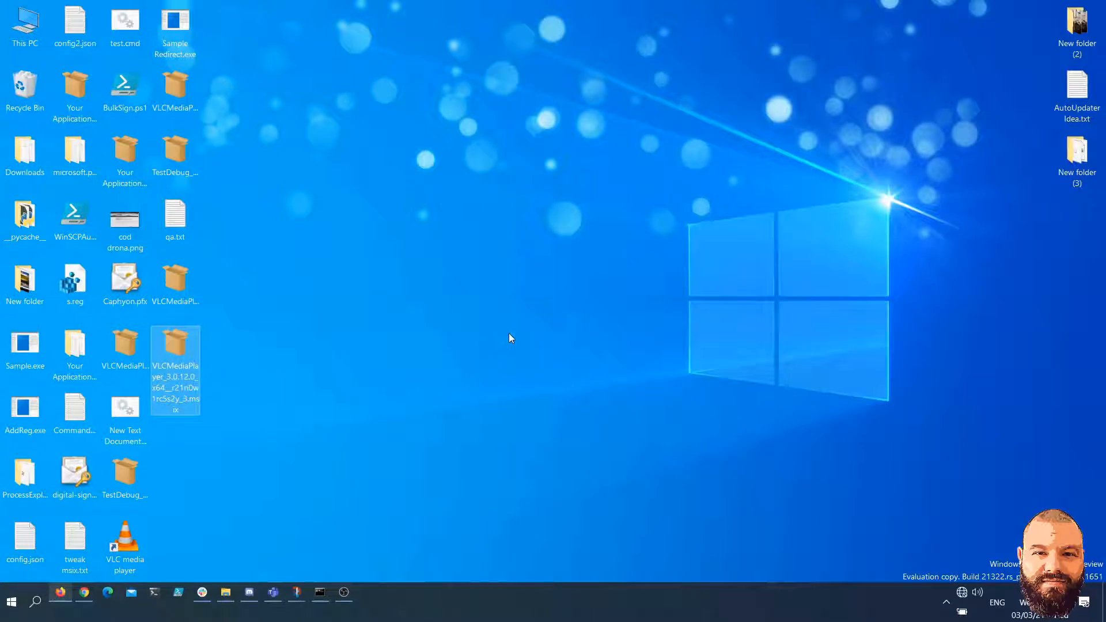
pyautogui.press('Return')
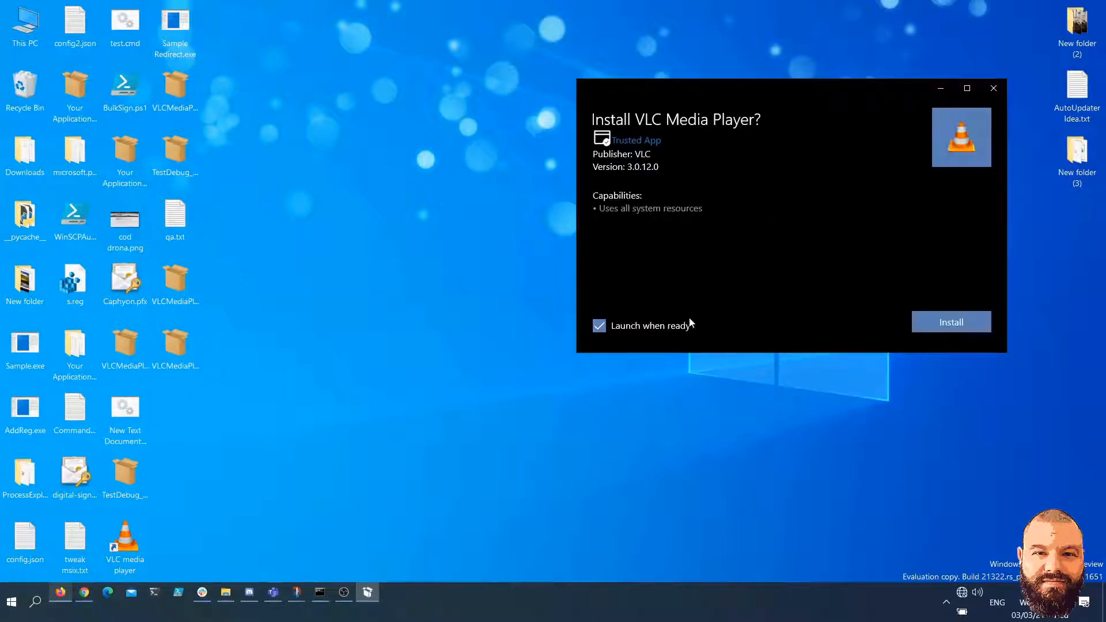
pyautogui.click(671, 326)
pyautogui.click(921, 320)
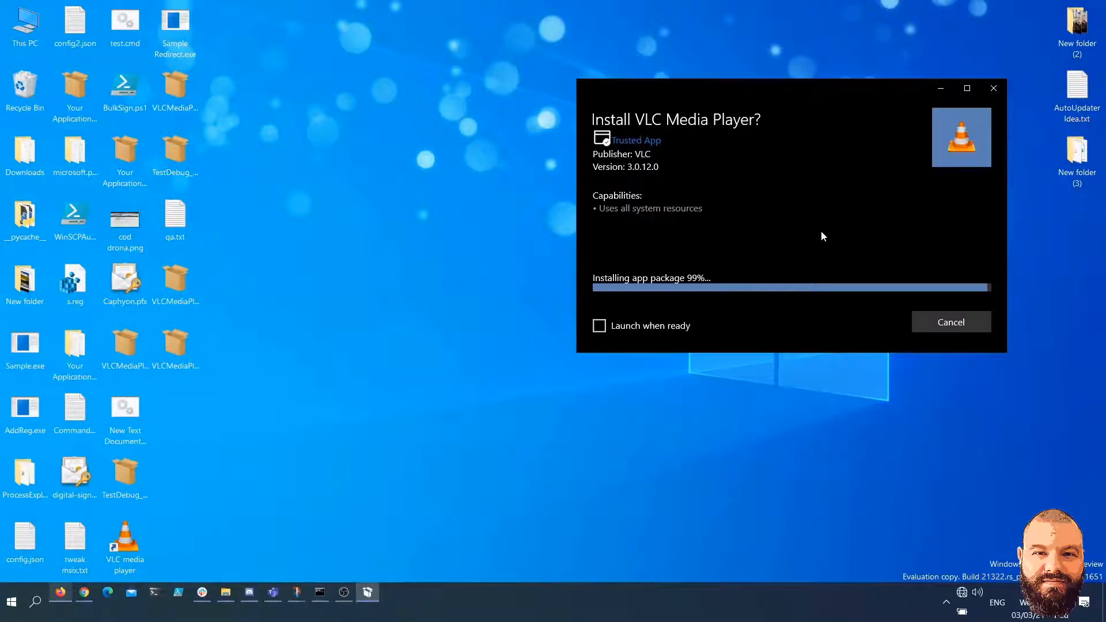
# Check which VLC shortcuts the MyFolder1 and MyFolder2 folders contain in the Start menu's app list
pyautogui.click(11, 602)
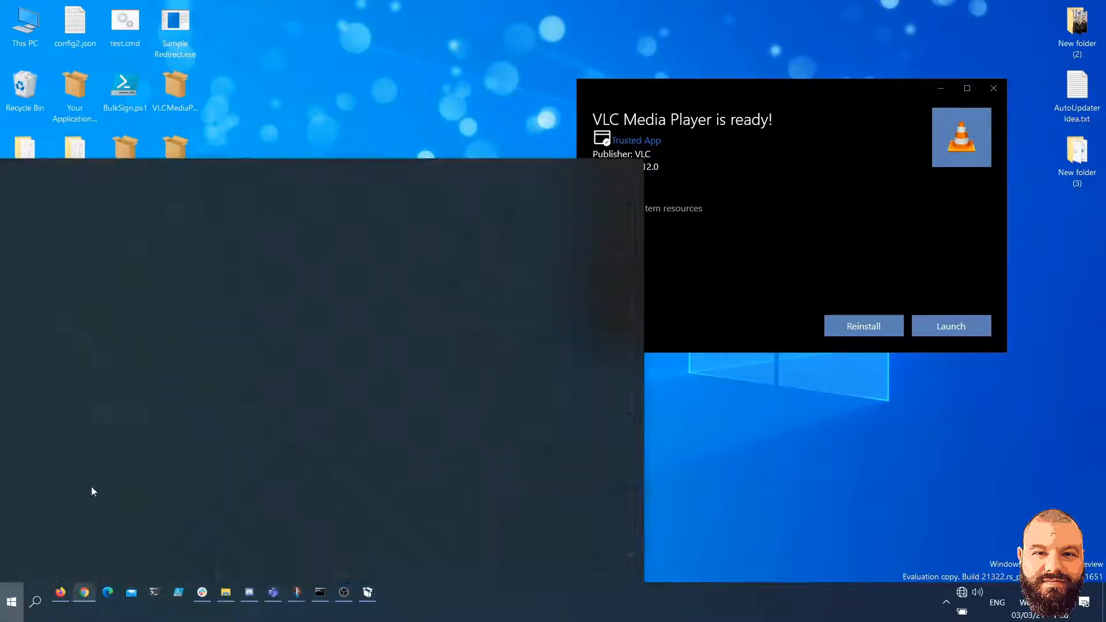
pyautogui.scroll(-5, 132, 353)
pyautogui.scroll(-10, 139, 345)
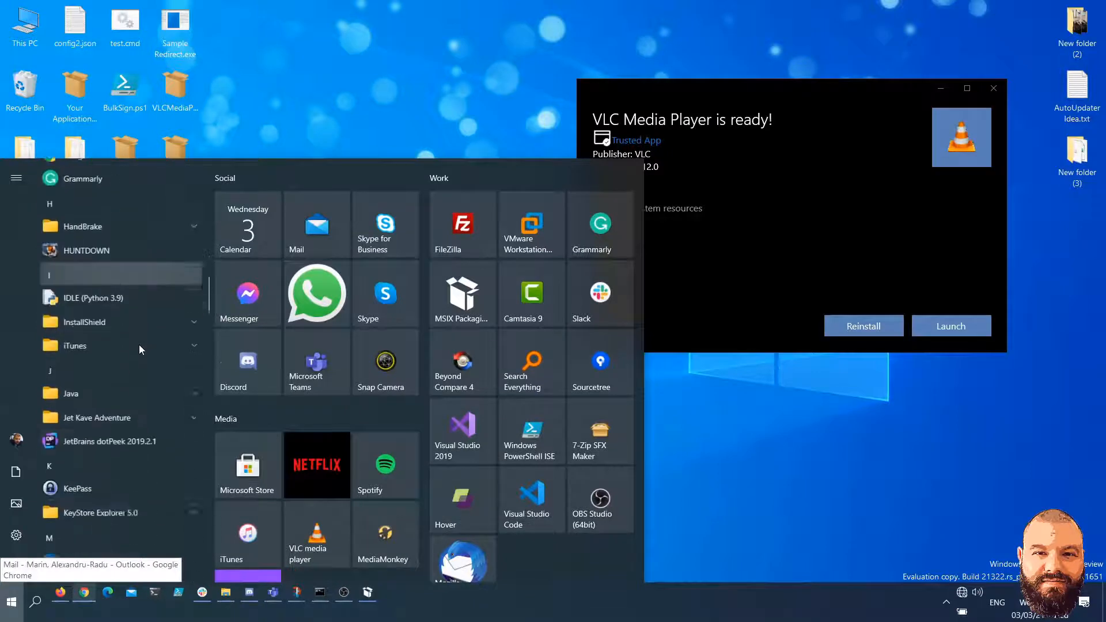
pyautogui.scroll(-6, 143, 348)
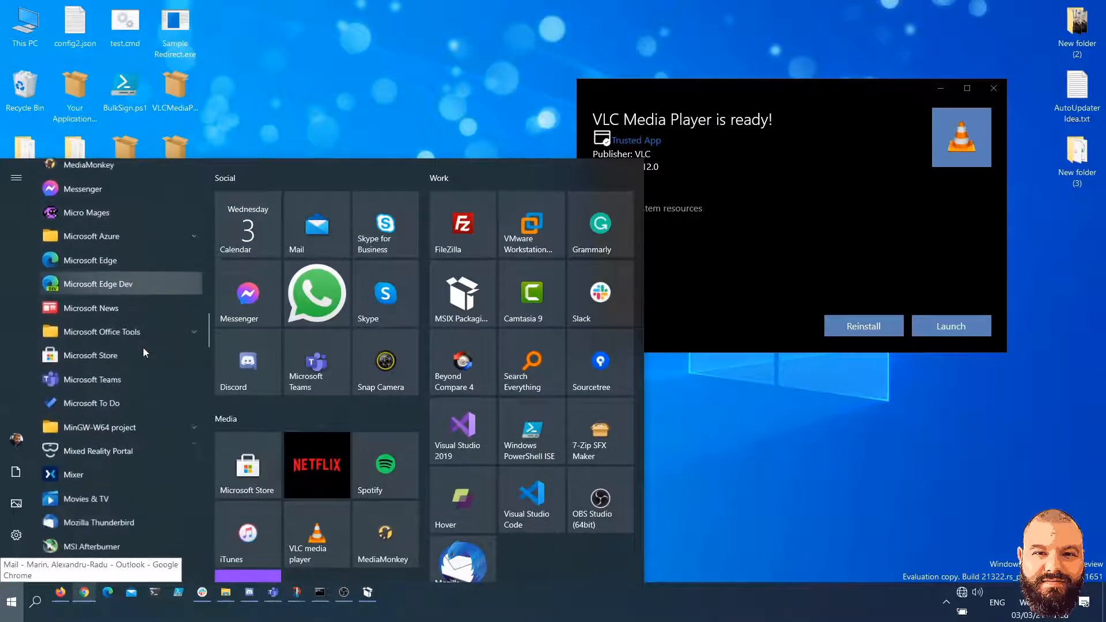
pyautogui.click(141, 310)
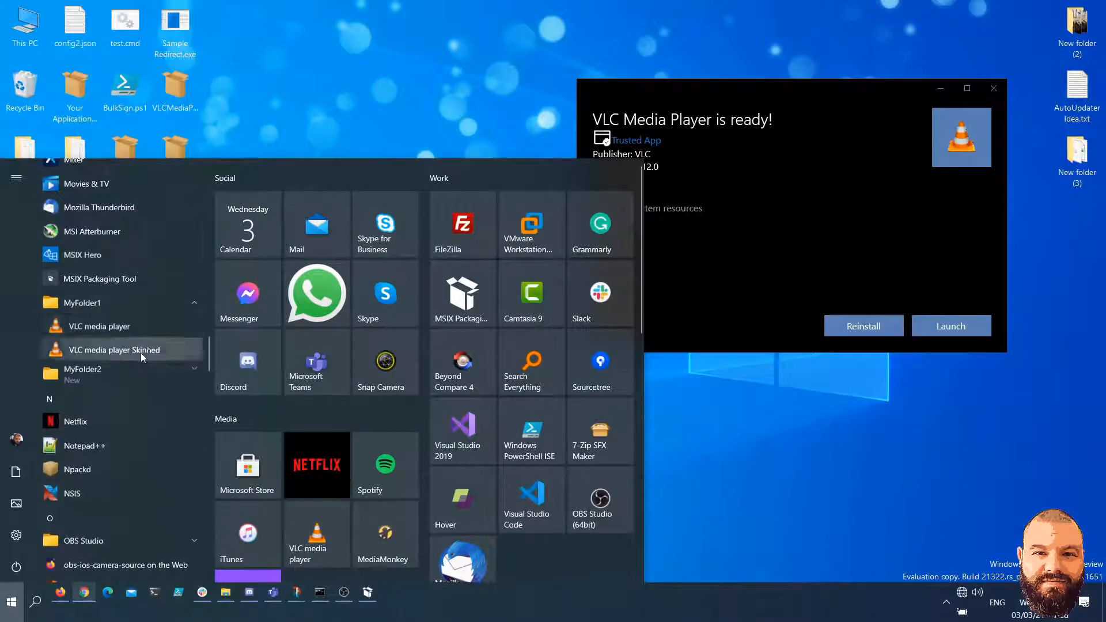
pyautogui.click(132, 369)
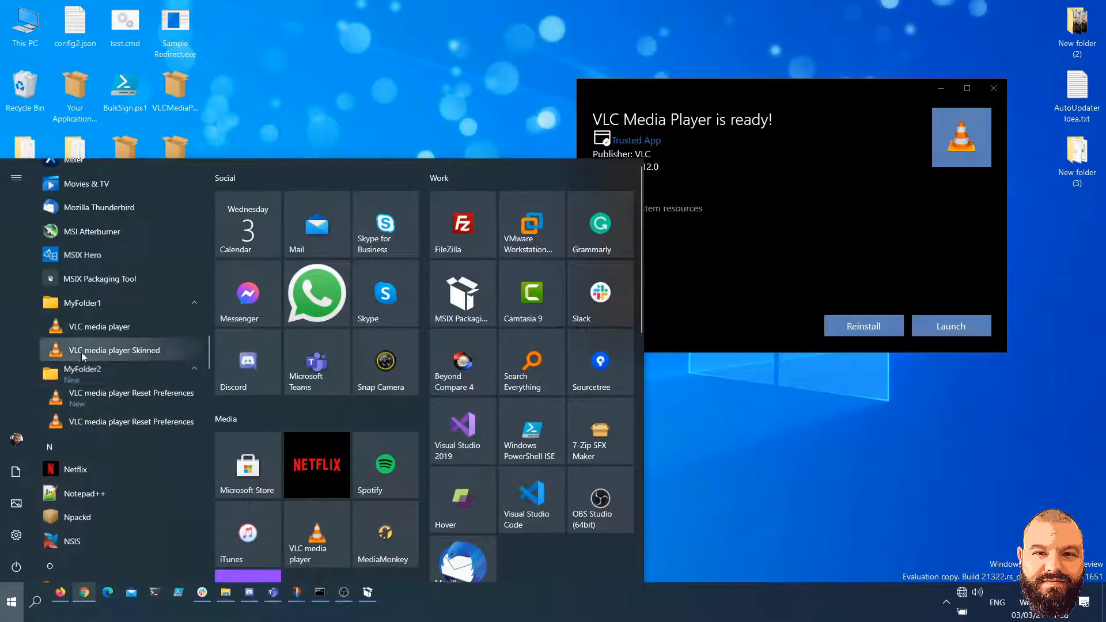
pyautogui.click(394, 113)
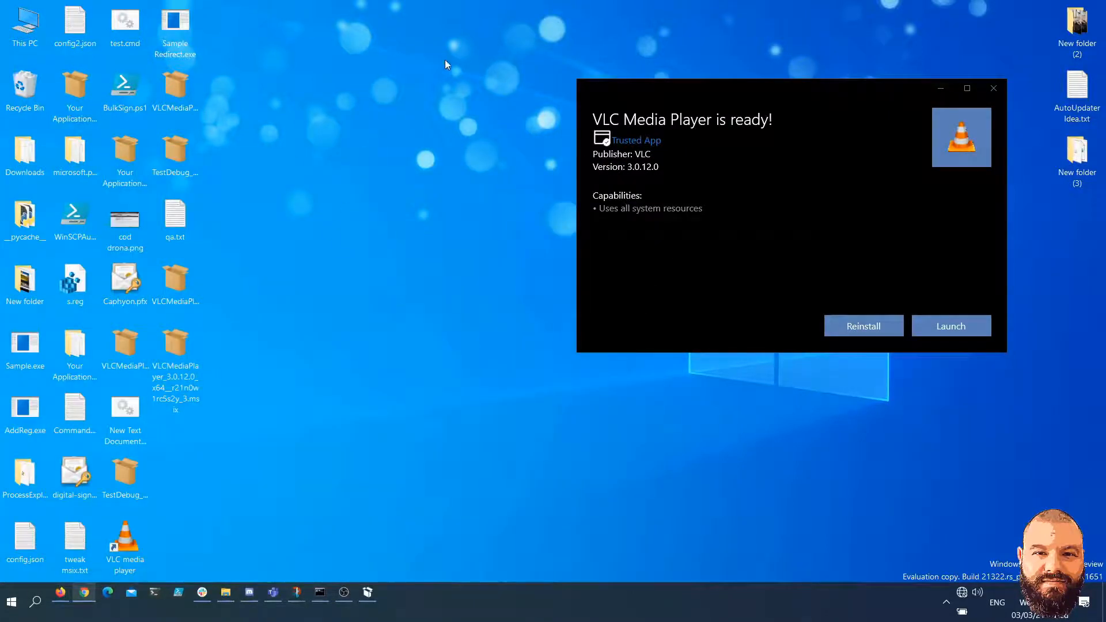
pyautogui.moveTo(717, 97); pyautogui.dragTo(487, 183)
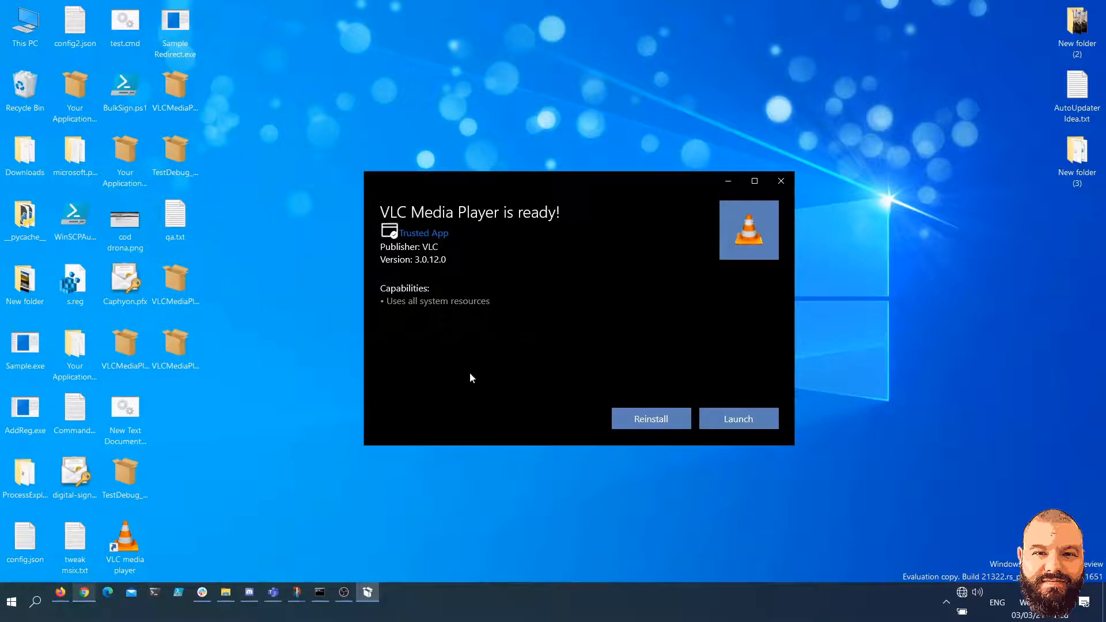